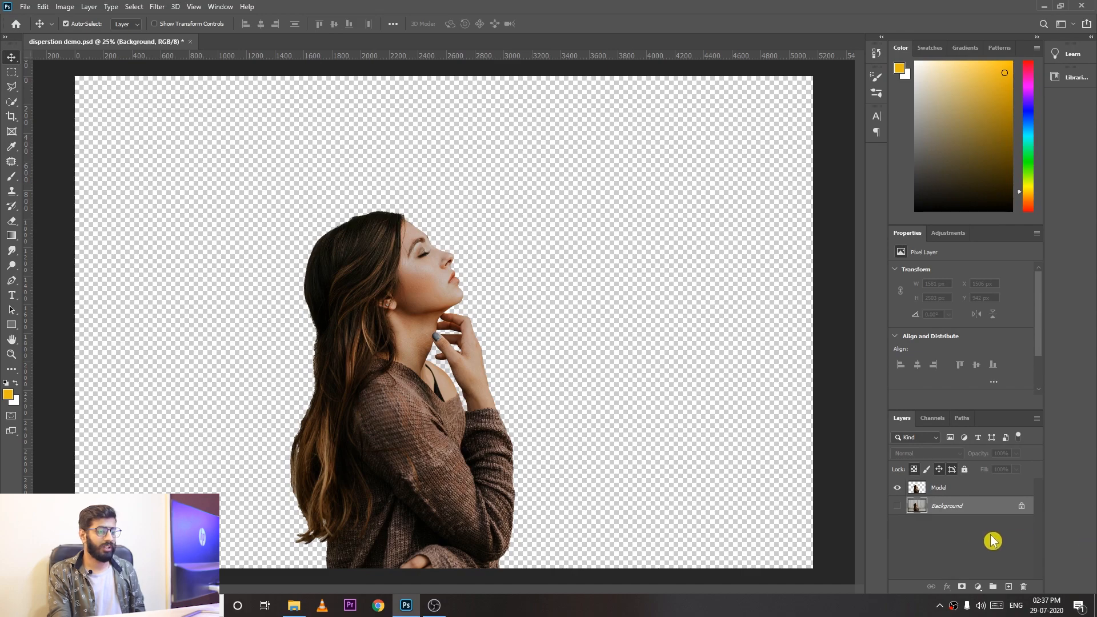
# Compare the cut-out Model layer with the original Background photo and inspect the edges of the cut-out
pyautogui.click(897, 488)
pyautogui.click(897, 506)
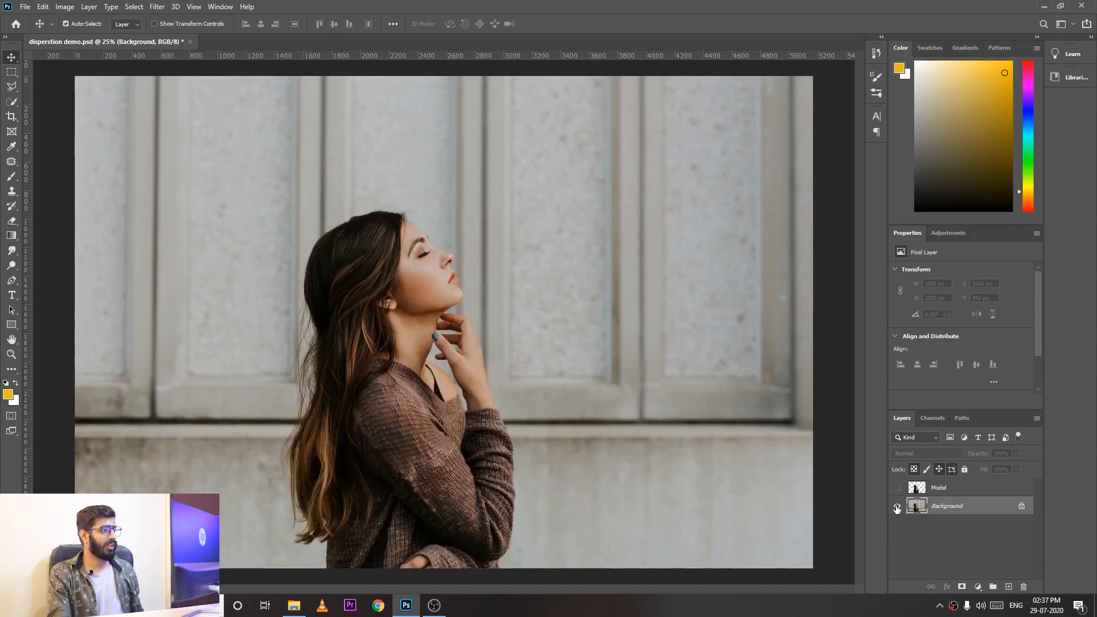
pyautogui.click(897, 506)
pyautogui.click(897, 488)
pyautogui.hotkey('ctrl', '+')
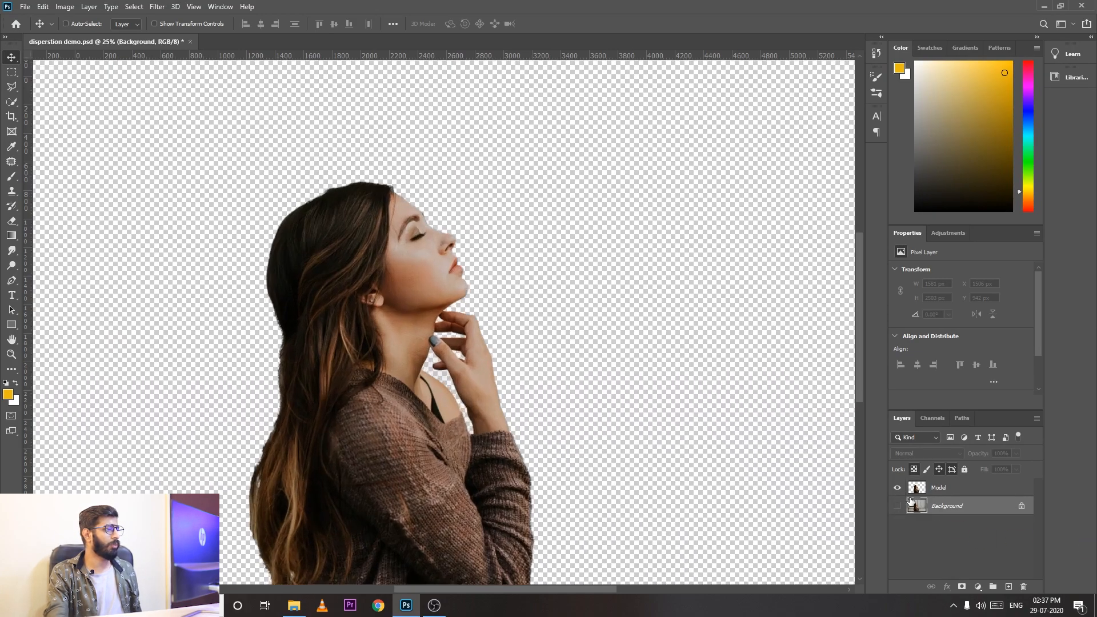
pyautogui.moveTo(432, 252); pyautogui.dragTo(641, 176)
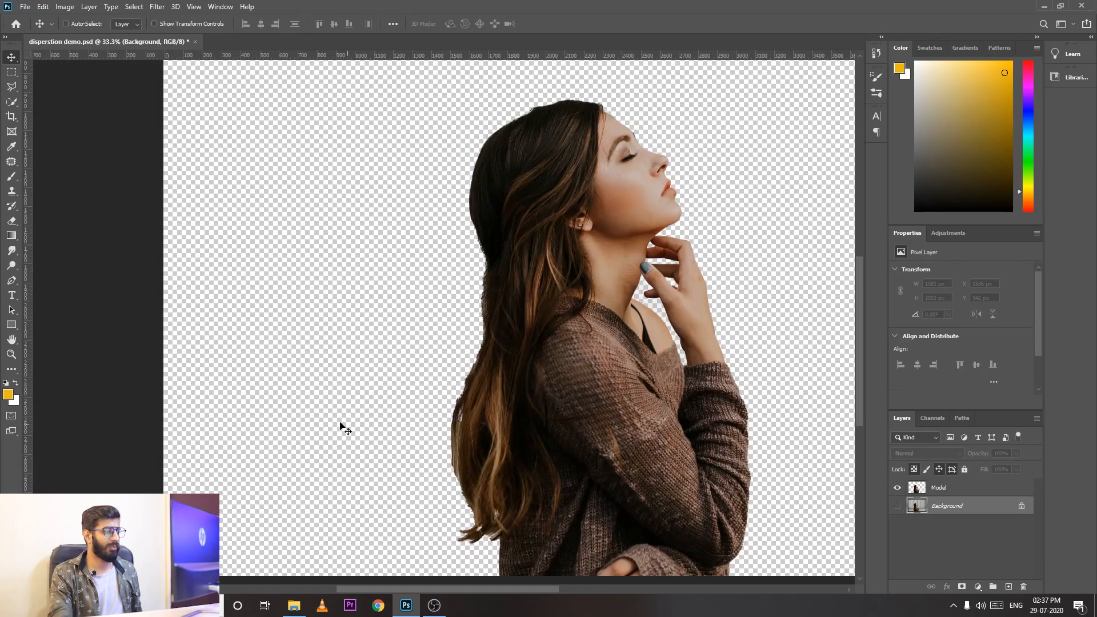
pyautogui.hotkey('ctrl', '-')
pyautogui.hotkey('ctrl', '0')
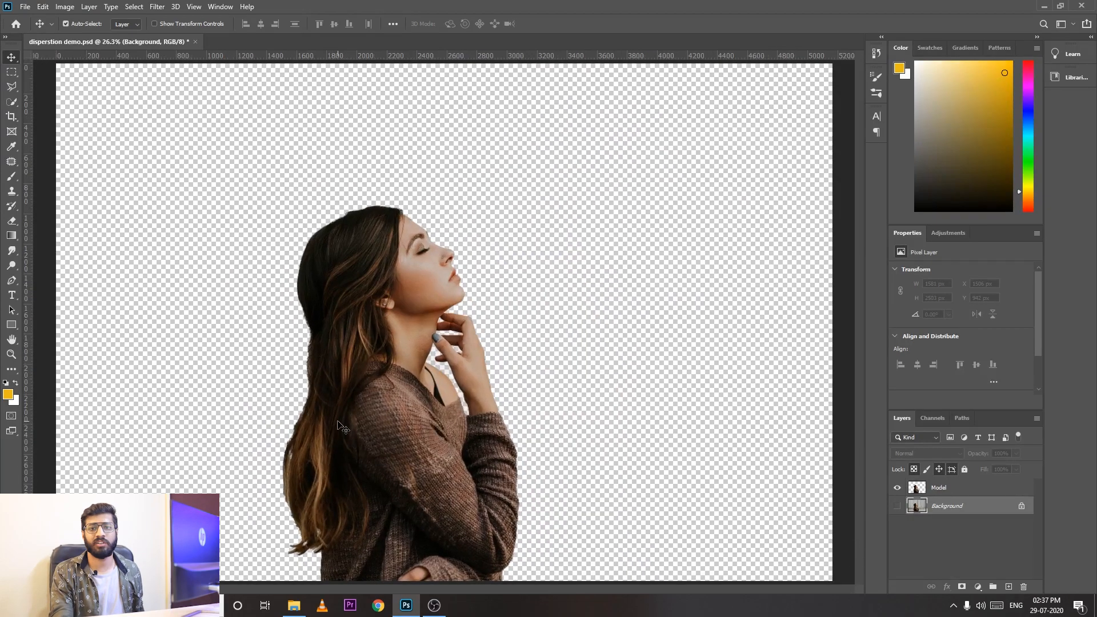
# Add a Gradient fill layer above the Background layer, using the black-to-white preset from the Basics group
pyautogui.click(978, 587)
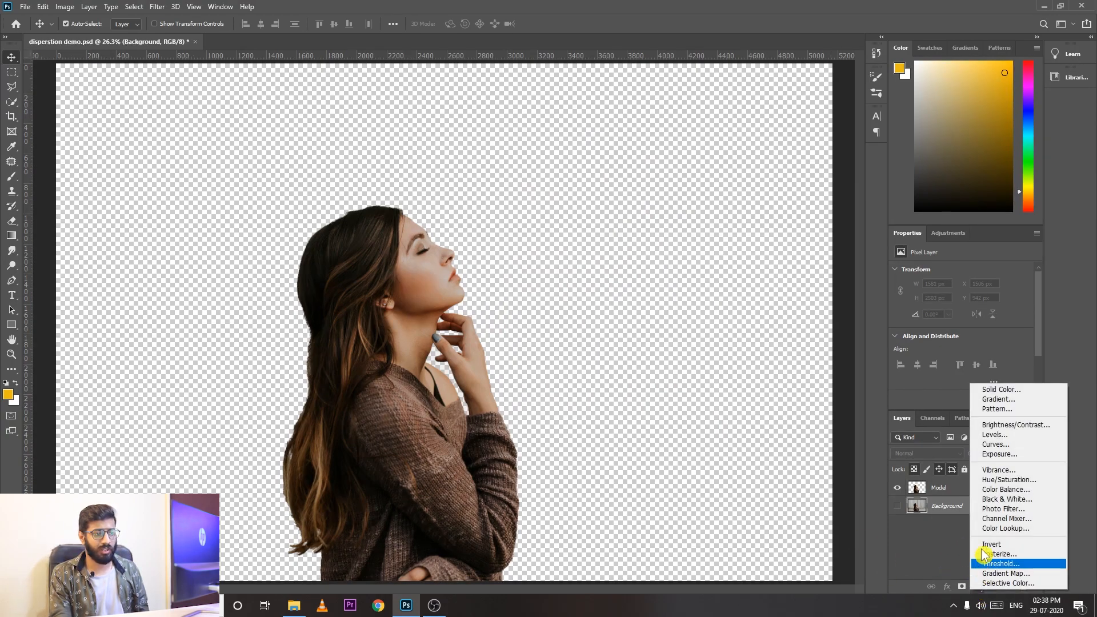
pyautogui.click(998, 399)
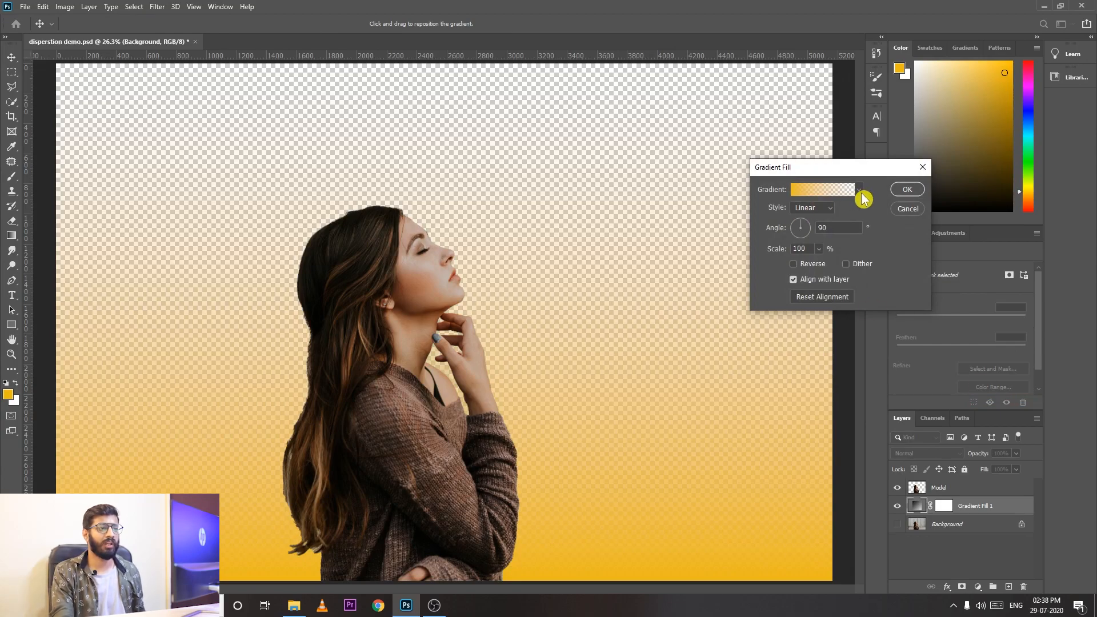
pyautogui.click(860, 194)
pyautogui.click(817, 231)
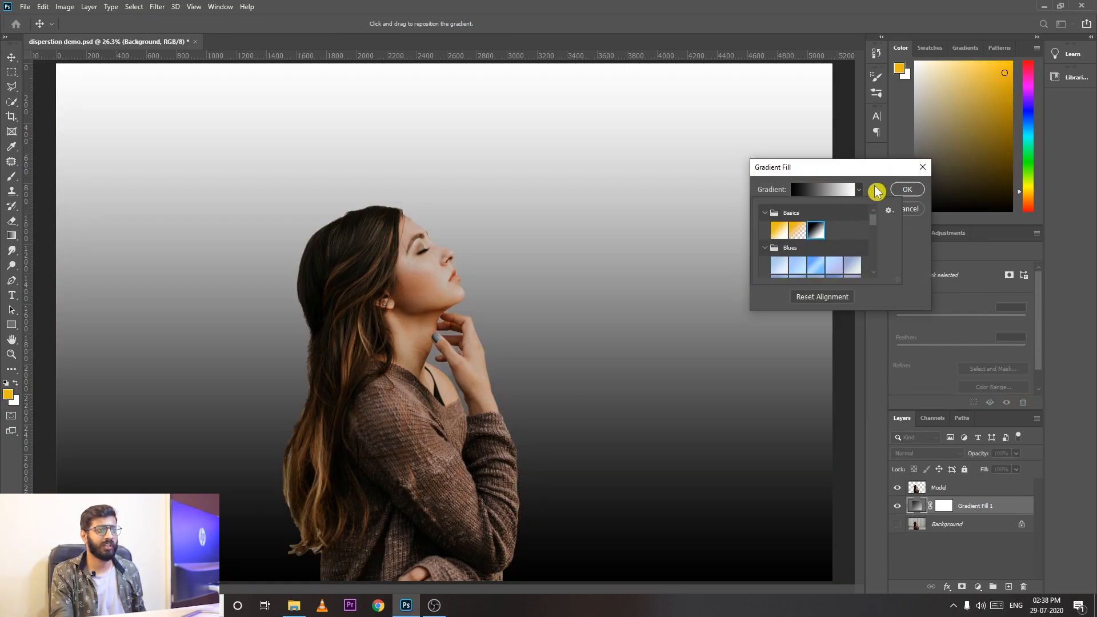
pyautogui.click(877, 191)
# Make the gradient fill Radial and reversed with a scale of 243%, and apply it
pyautogui.click(820, 208)
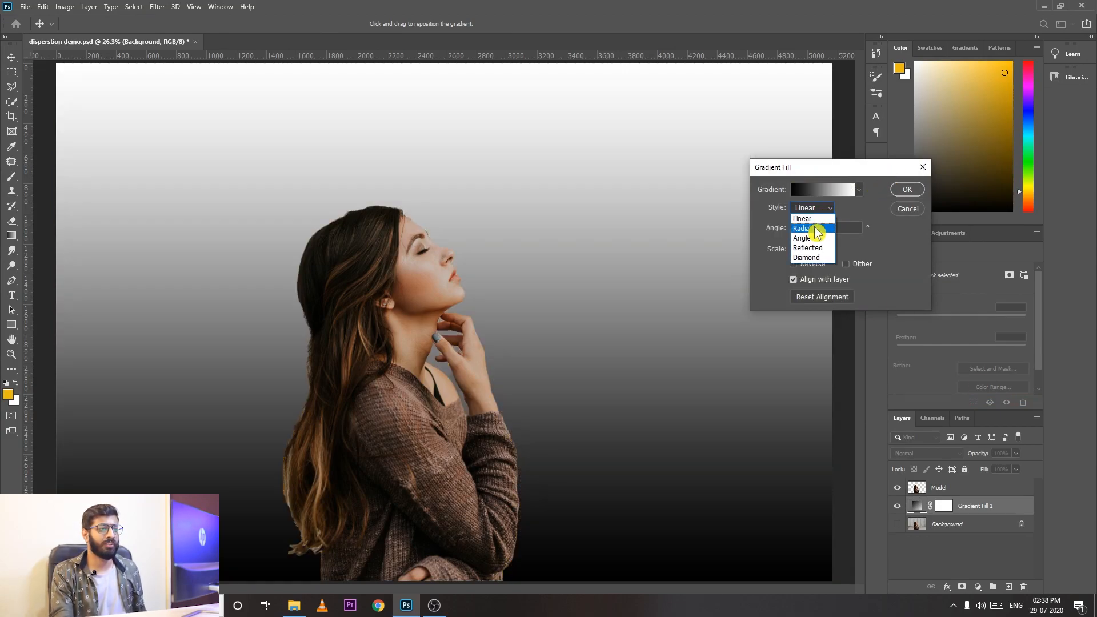
pyautogui.click(818, 231)
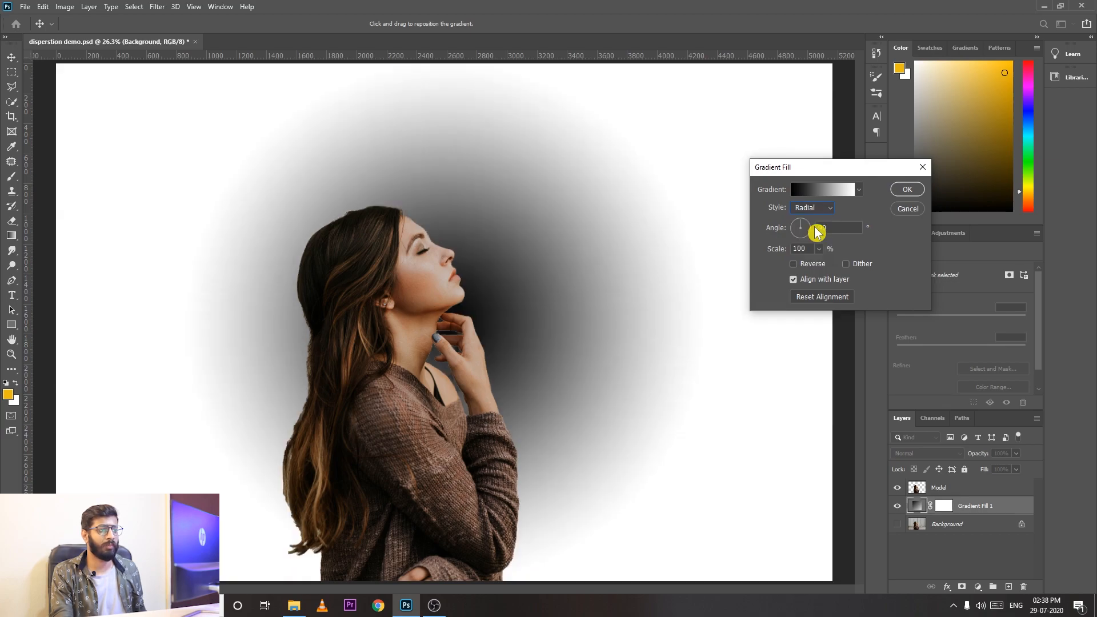
pyautogui.click(794, 264)
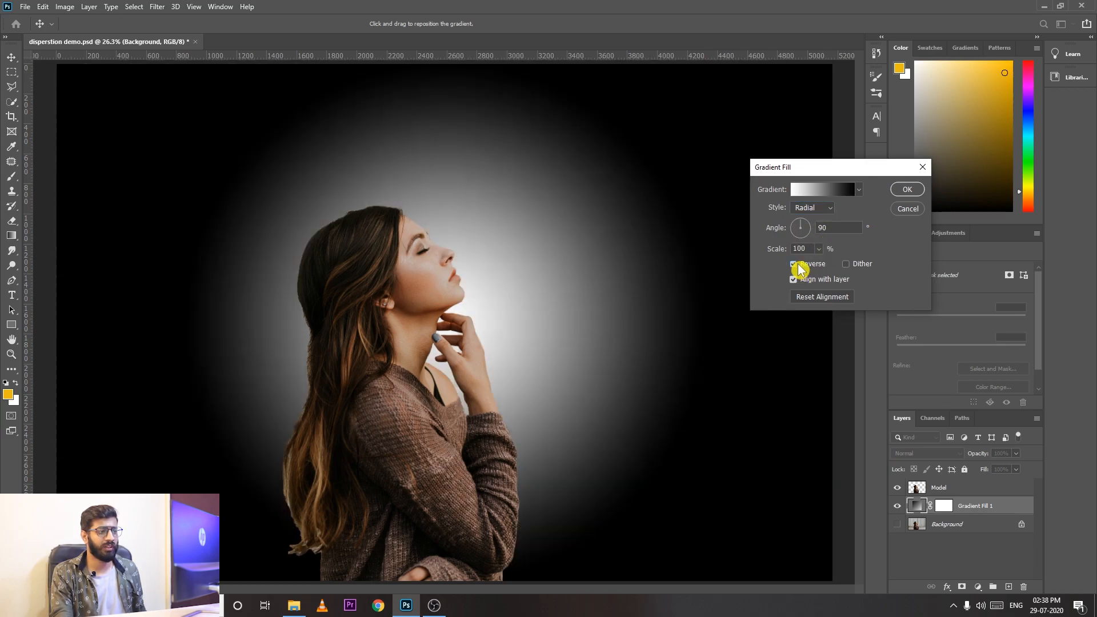
pyautogui.click(818, 248)
pyautogui.moveTo(817, 265); pyautogui.dragTo(822, 265)
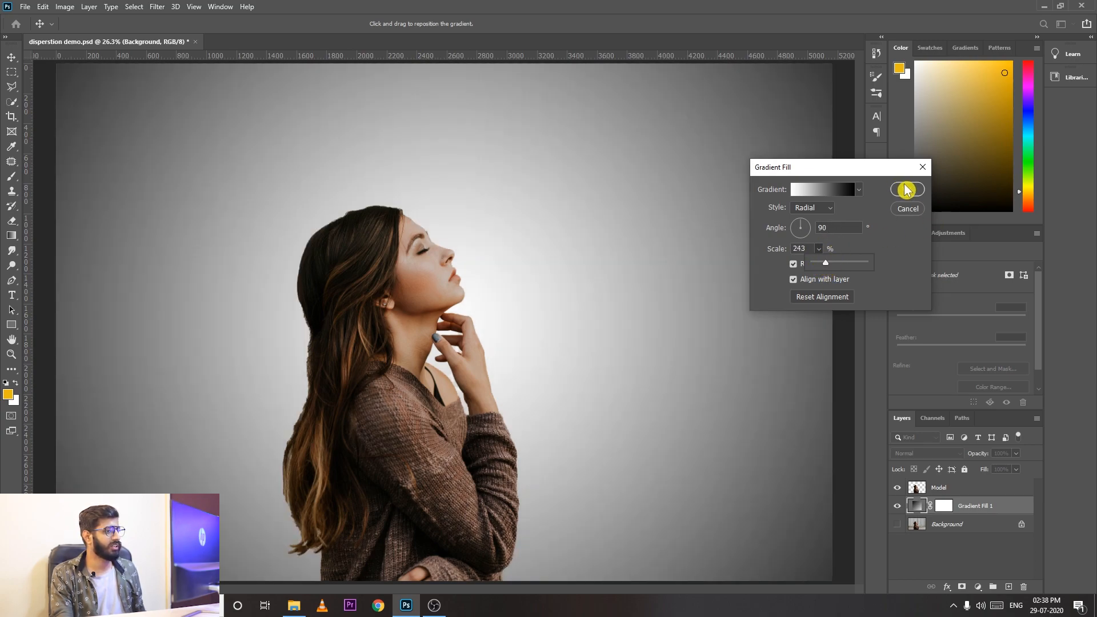
pyautogui.click(906, 189)
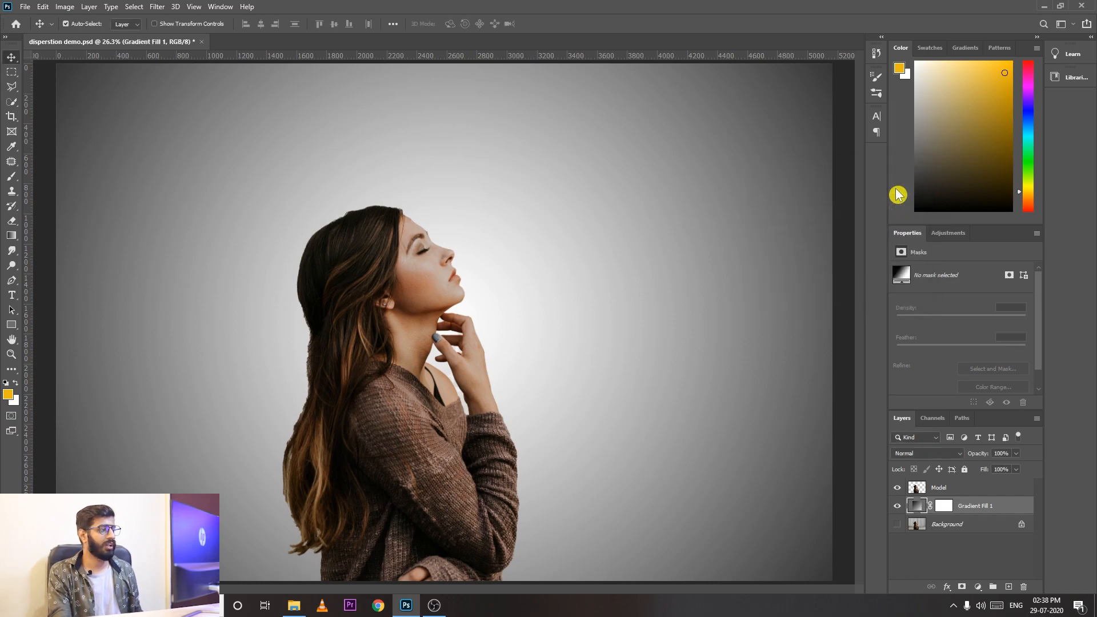
# Duplicate the Model layer and name the copy beneath it "Model liq"
pyautogui.click(953, 493)
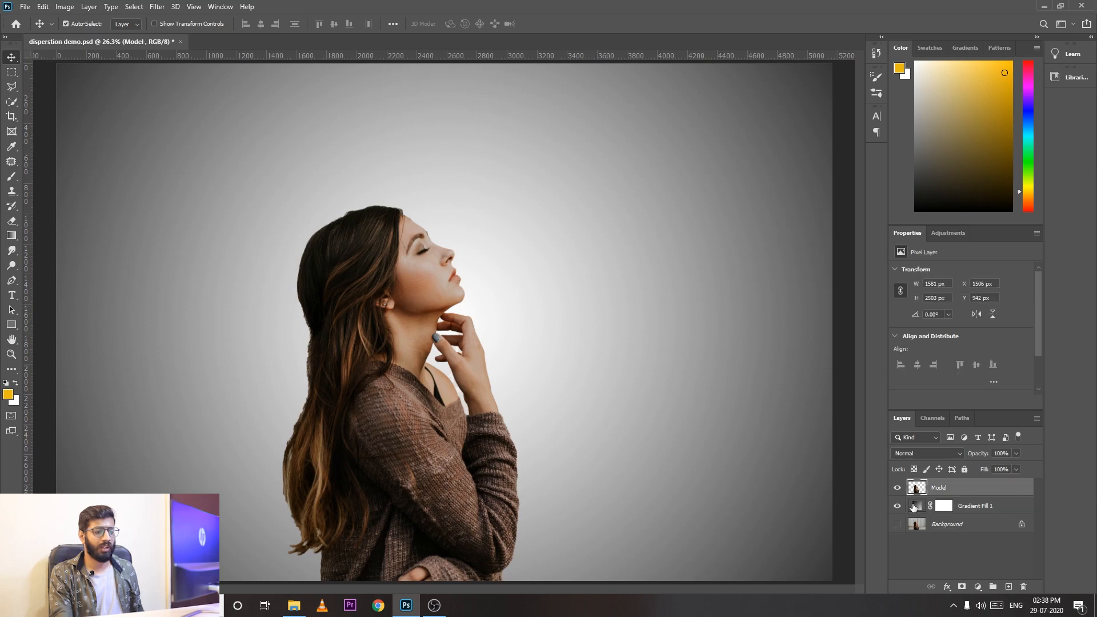
pyautogui.hotkey('ctrl', 'j')
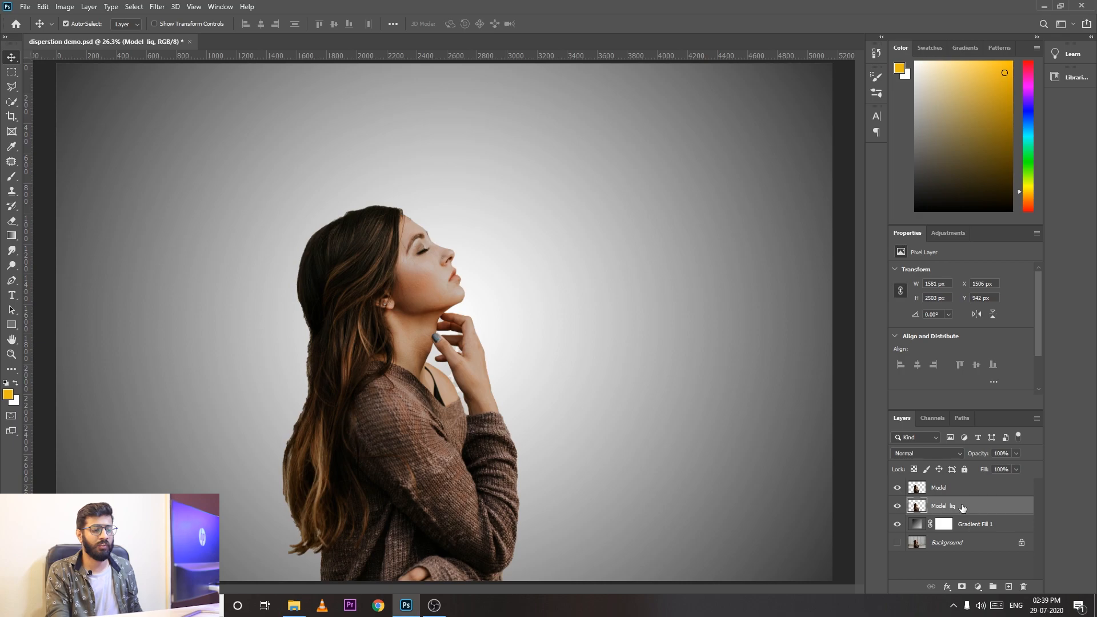
pyautogui.click(947, 488)
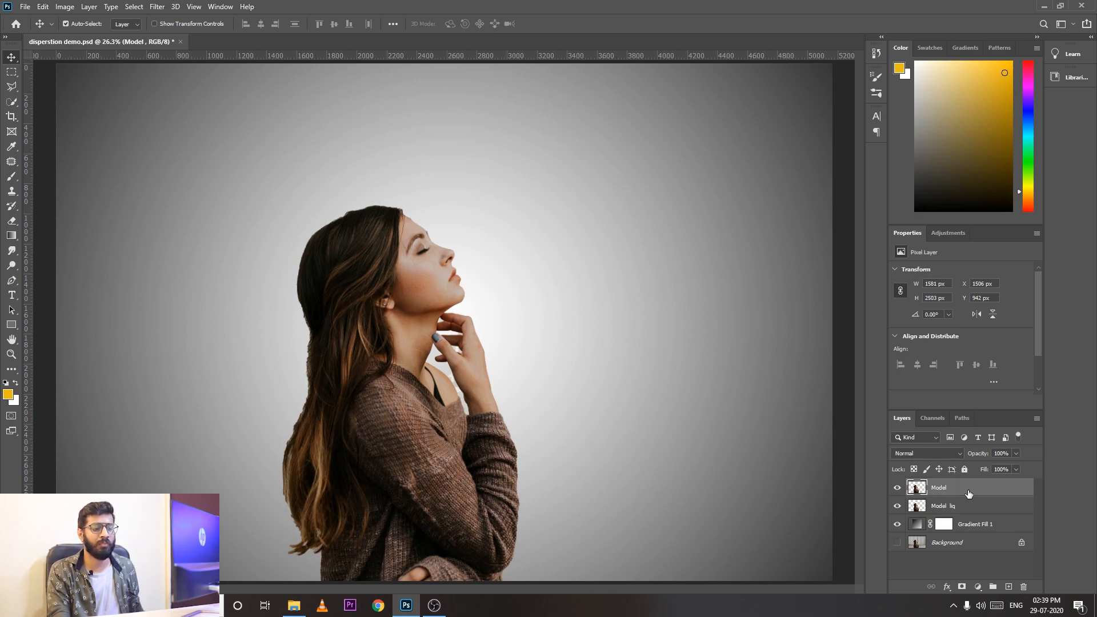
pyautogui.click(933, 507)
# Check the Model and Model liq layers separately without the gradient, restore all three layers' visibility and select Model liq
pyautogui.click(899, 524)
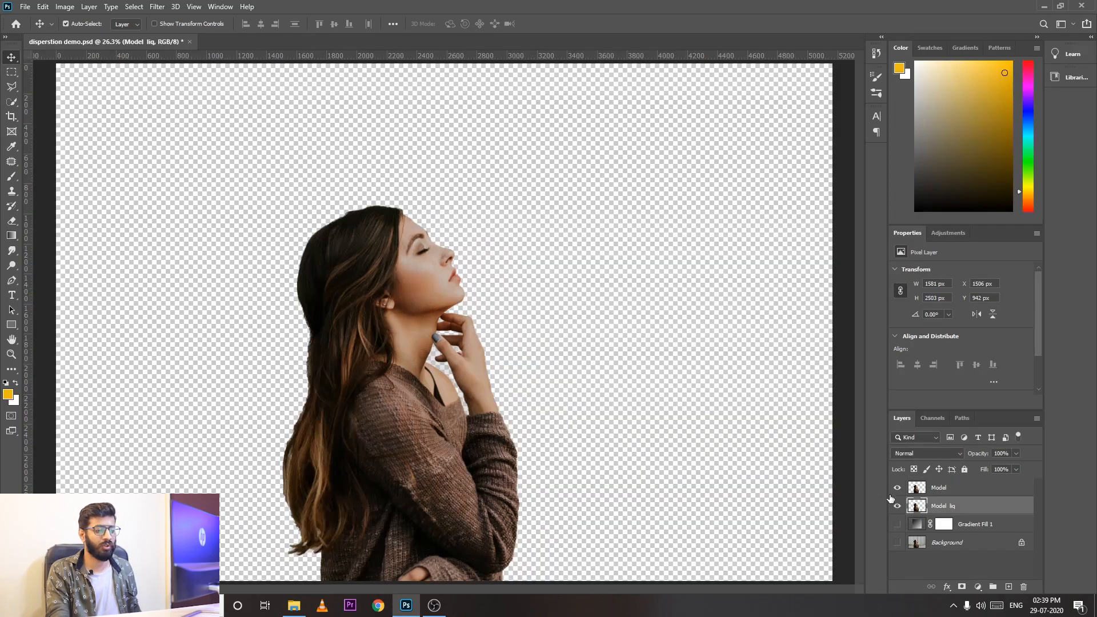
pyautogui.click(897, 489)
pyautogui.click(896, 505)
pyautogui.click(897, 488)
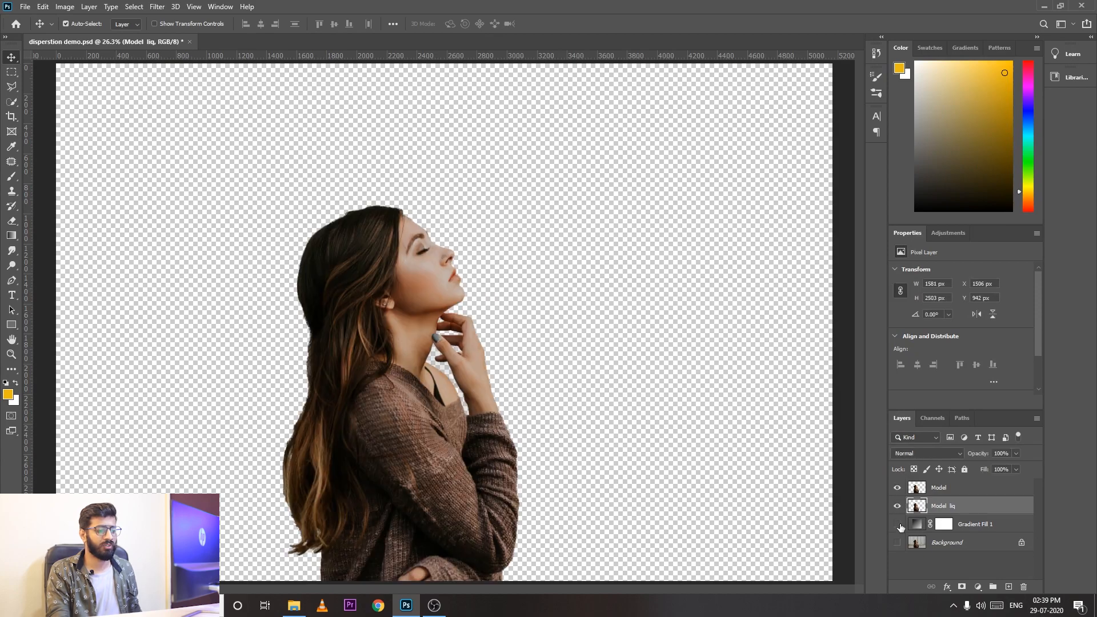
pyautogui.click(898, 525)
pyautogui.click(970, 526)
pyautogui.click(970, 513)
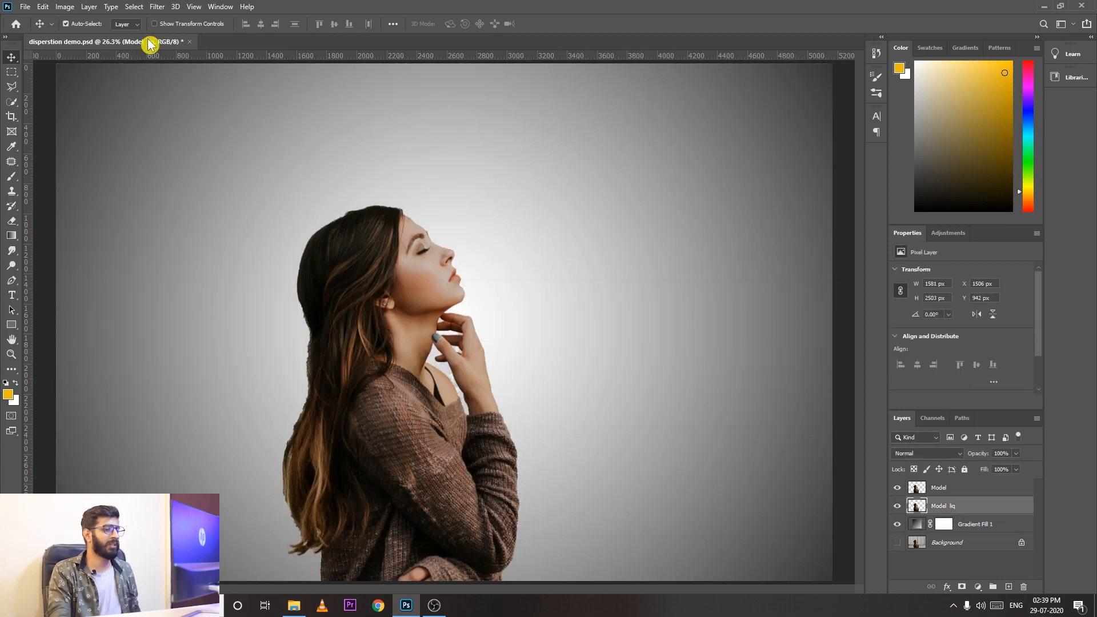
# Open the Liquify filter for the Model liq layer and set the warp brush size to 1000
pyautogui.click(139, 7)
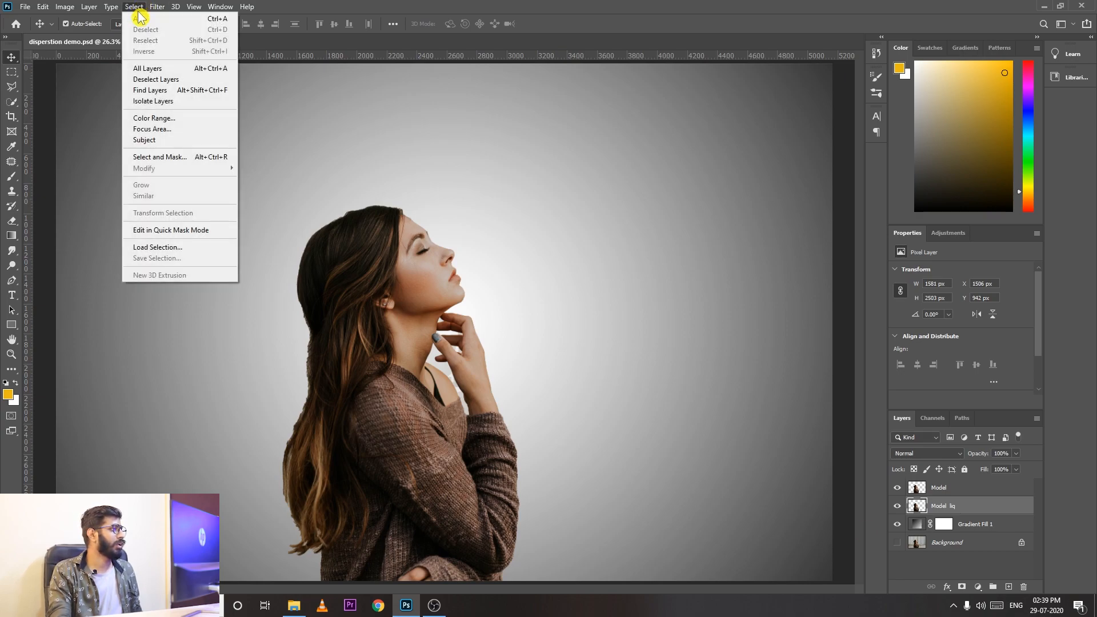
pyautogui.moveTo(154, 8)
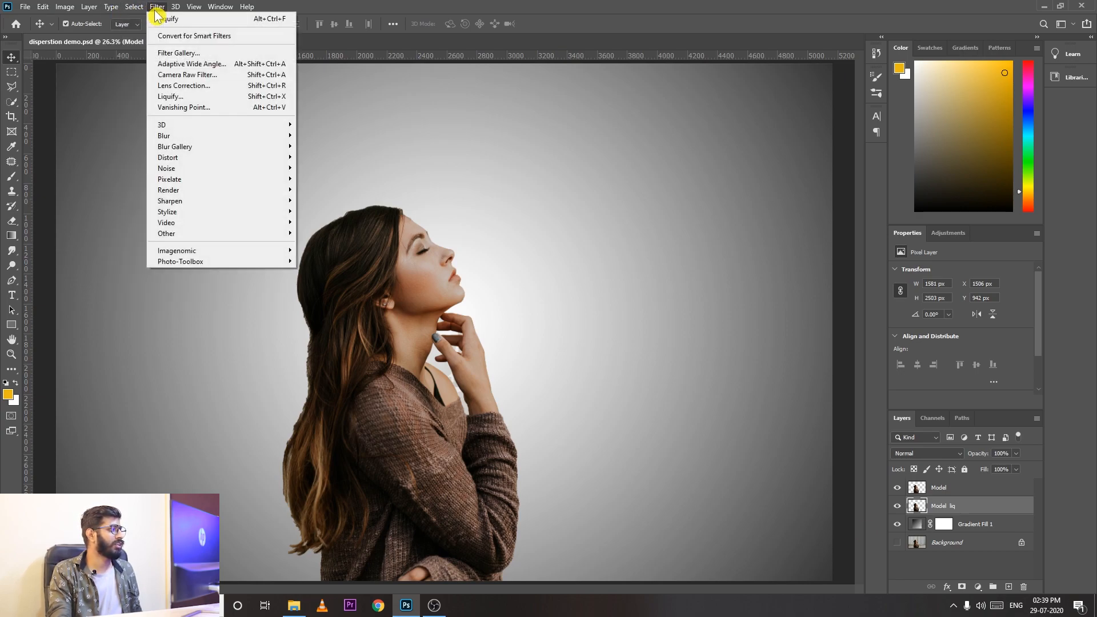
pyautogui.click(188, 97)
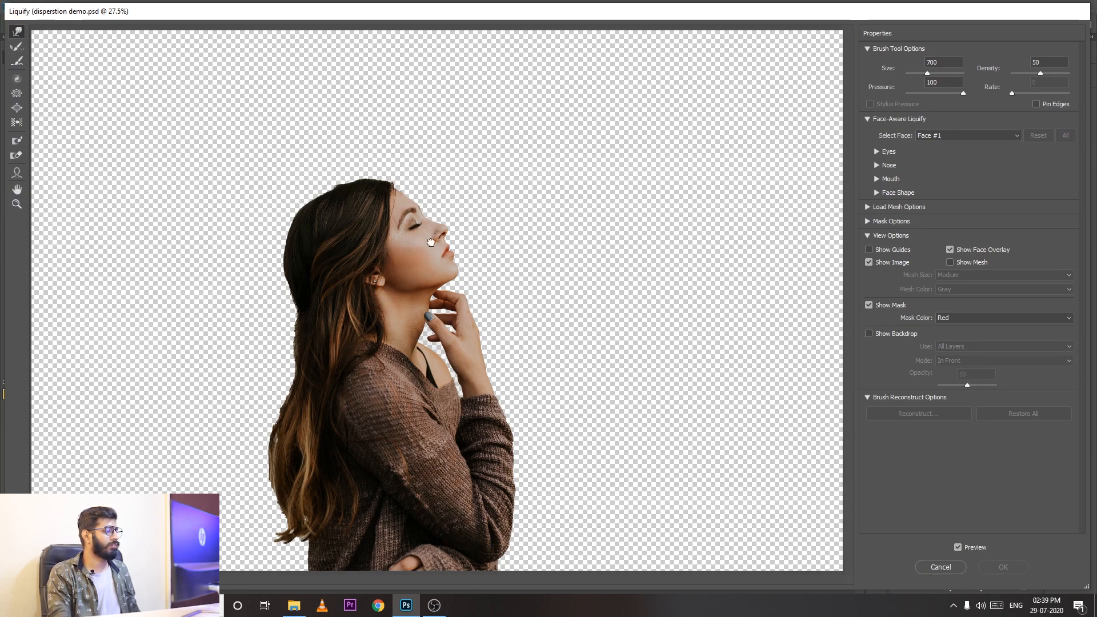
pyautogui.keyDown('ctrl'); pyautogui.click(445, 205); pyautogui.keyUp('ctrl')
pyautogui.moveTo(494, 327); pyautogui.dragTo(749, 175)
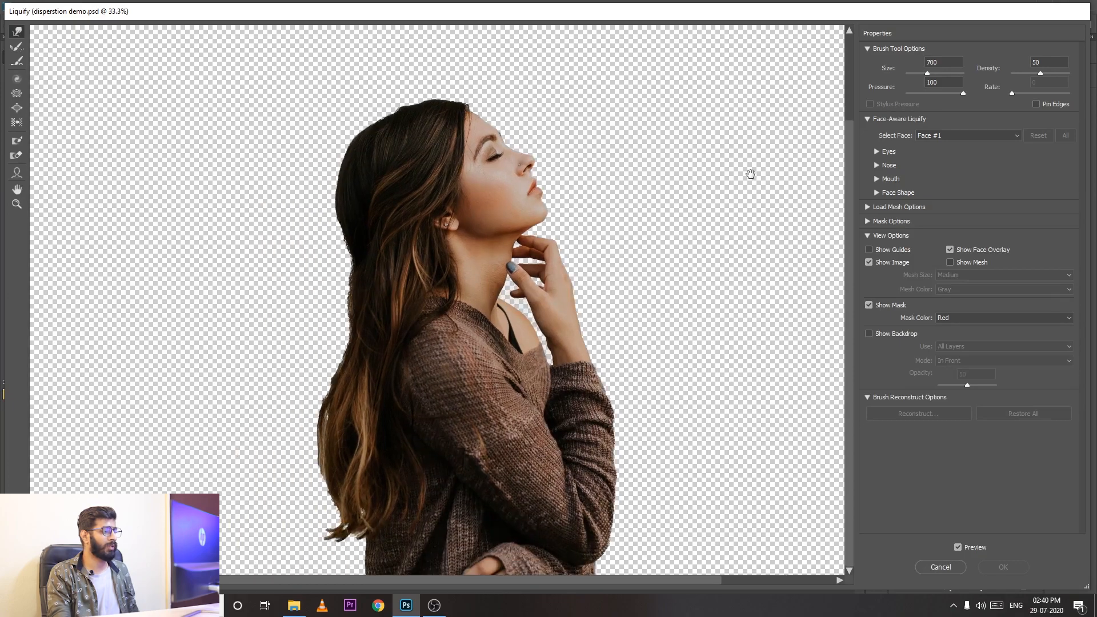
pyautogui.press(']')
pyautogui.press(']')
pyautogui.press(']')
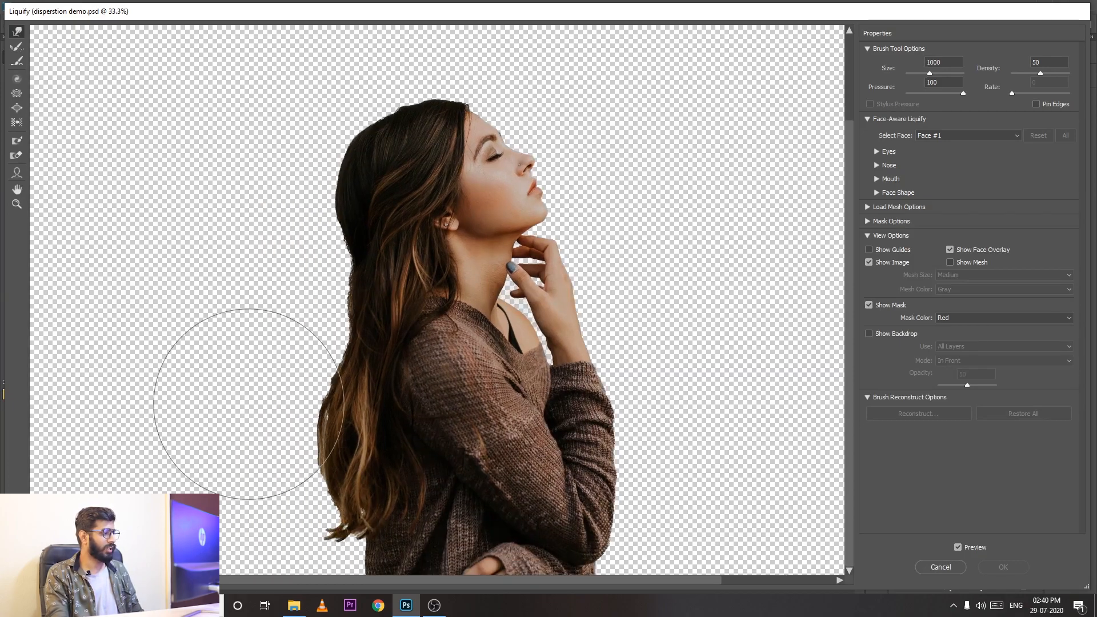
pyautogui.hotkey('ctrl', '-')
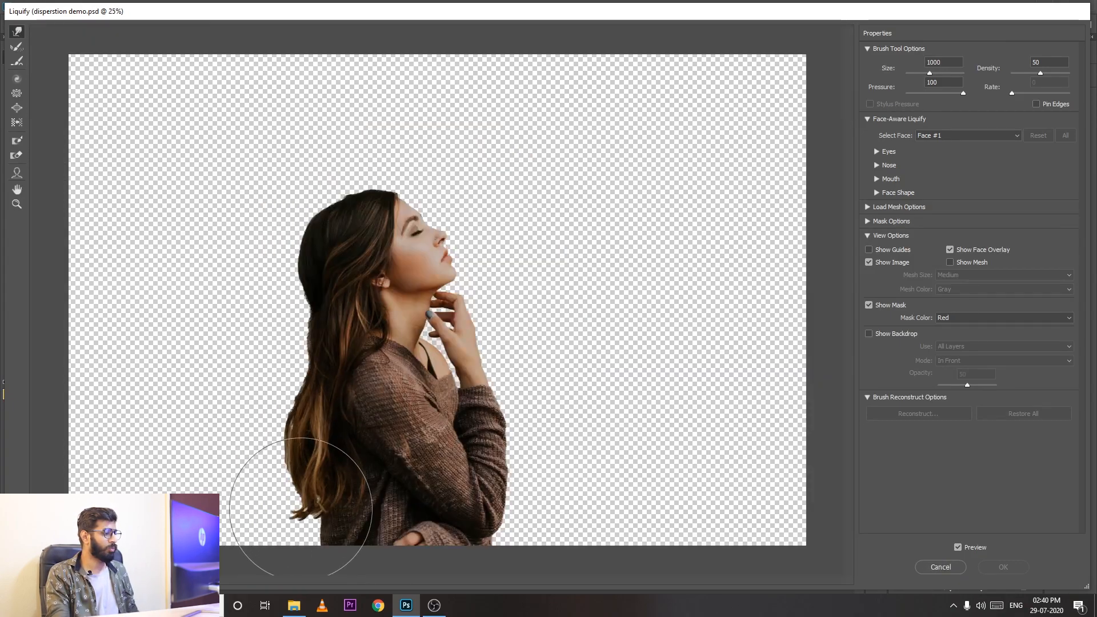
# Warp the woman's hair and back outward in long horizontal smears reaching the canvas's left edge
pyautogui.moveTo(301, 503); pyautogui.dragTo(106, 488)
pyautogui.moveTo(255, 500)
pyautogui.mouseDown()
pyautogui.moveTo(109, 511)
pyautogui.moveTo(122, 520)
pyautogui.mouseUp()
pyautogui.moveTo(259, 466)
pyautogui.mouseDown()
pyautogui.moveTo(244, 447)
pyautogui.moveTo(98, 434)
pyautogui.mouseUp()
pyautogui.moveTo(263, 335); pyautogui.dragTo(114, 337)
pyautogui.moveTo(257, 400); pyautogui.dragTo(103, 440)
pyautogui.moveTo(243, 297)
pyautogui.mouseDown()
pyautogui.moveTo(107, 280)
pyautogui.moveTo(105, 316)
pyautogui.mouseUp()
pyautogui.moveTo(275, 217); pyautogui.dragTo(139, 228)
pyautogui.moveTo(192, 325); pyautogui.dragTo(103, 295)
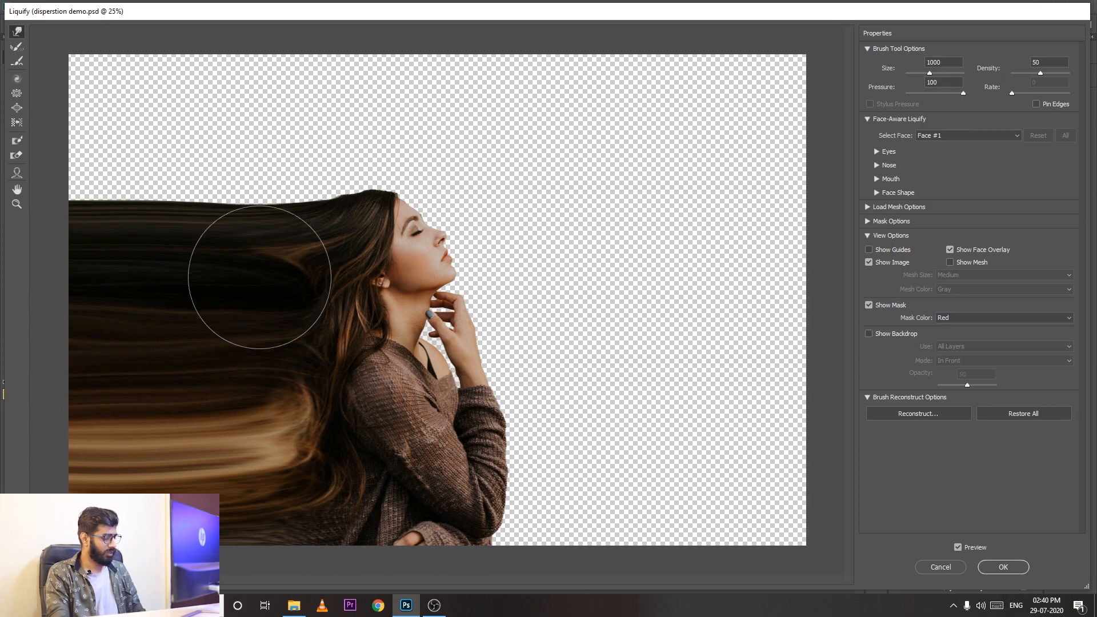
# Pull the crown of the hair up and outward to the left using a smaller Liquify brush
pyautogui.press('[')
pyautogui.press('[')
pyautogui.press('[')
pyautogui.press('[')
pyautogui.press('[')
pyautogui.press('[')
pyautogui.press('[')
pyautogui.moveTo(372, 200)
pyautogui.mouseDown()
pyautogui.moveTo(391, 174)
pyautogui.moveTo(243, 150)
pyautogui.mouseUp()
pyautogui.press(']')
pyautogui.press(']')
pyautogui.moveTo(309, 171); pyautogui.dragTo(183, 180)
pyautogui.moveTo(277, 201); pyautogui.dragTo(131, 182)
# Stretch the upper hair to the canvas's left edge with a size 900 brush and apply the Liquify filter
pyautogui.press(']')
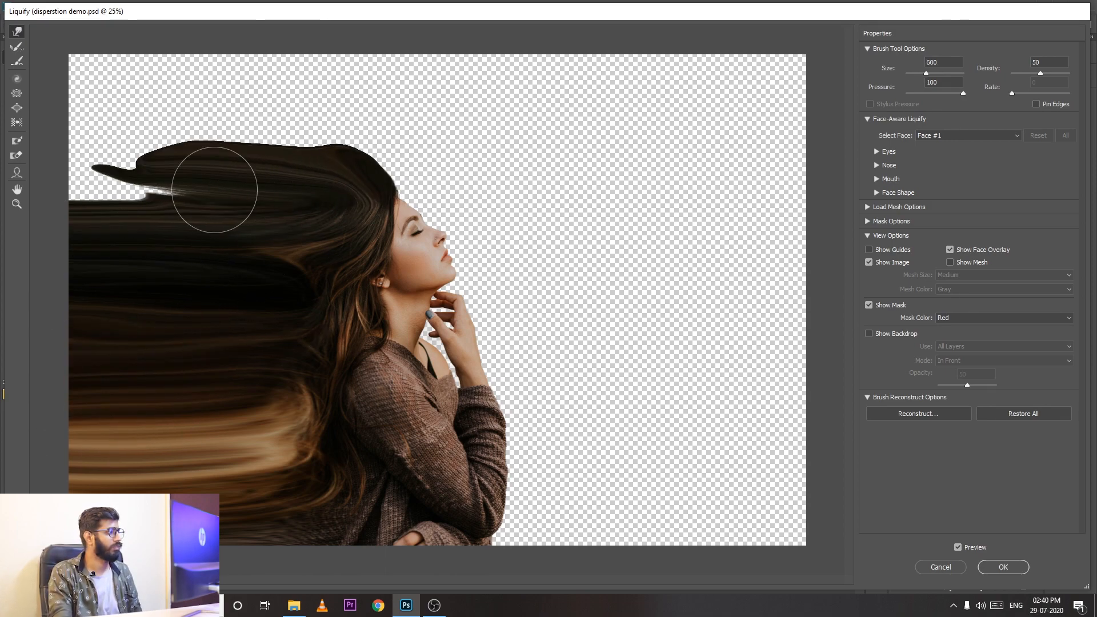
pyautogui.press(']')
pyautogui.press(']')
pyautogui.press(']')
pyautogui.moveTo(240, 194); pyautogui.dragTo(57, 172)
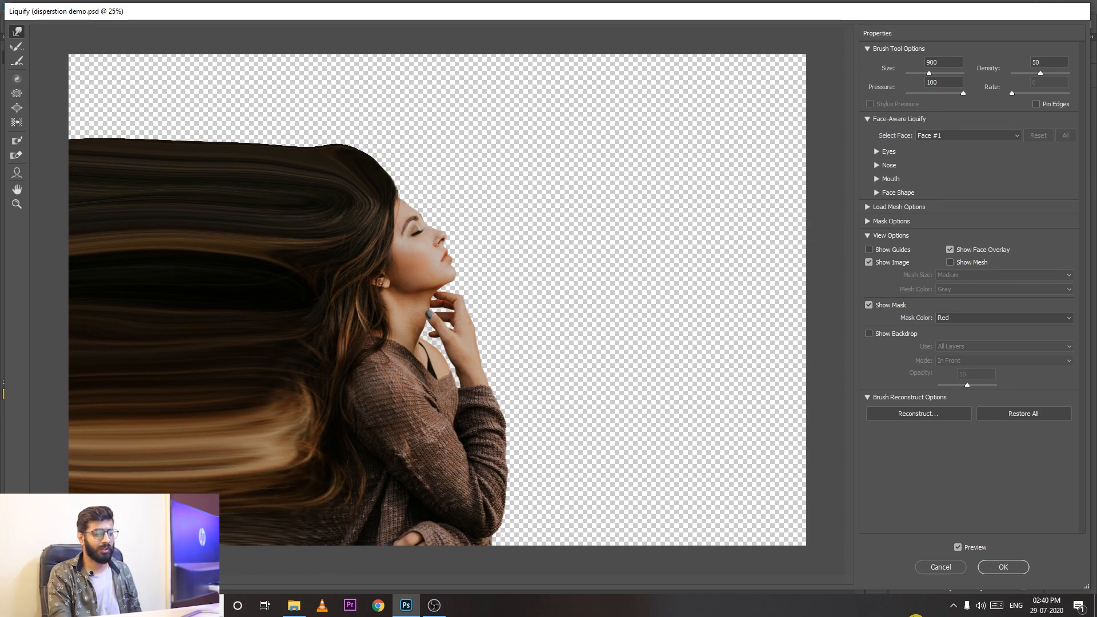
pyautogui.click(1003, 567)
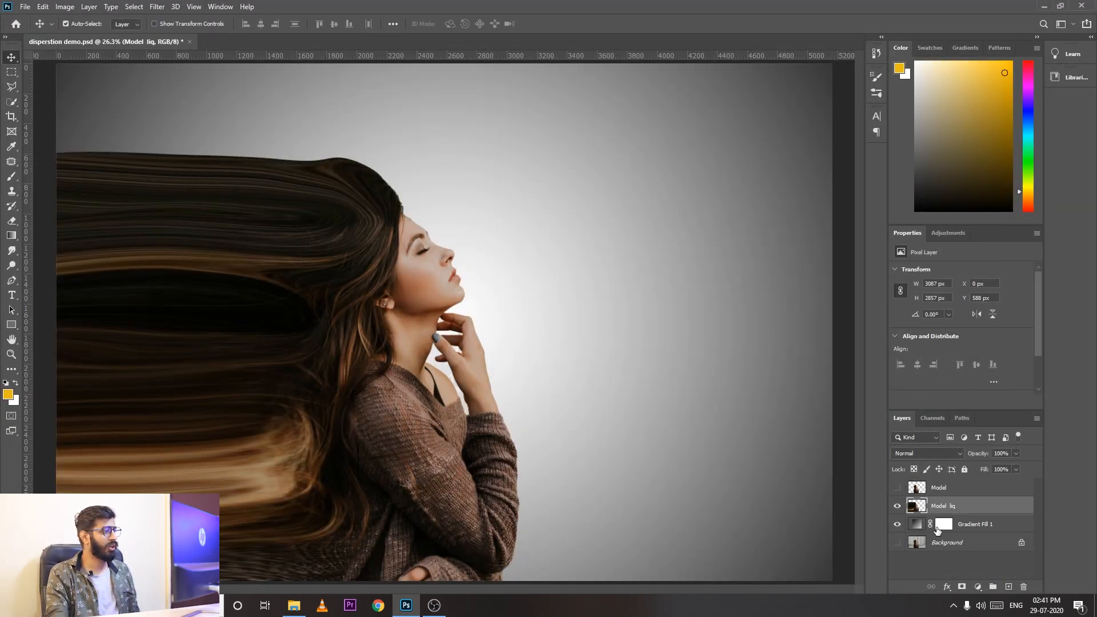
# Inspect the liquified hair and make the original Model layer visible above it
pyautogui.hotkey('ctrl', '+')
pyautogui.moveTo(586, 398); pyautogui.dragTo(766, 344)
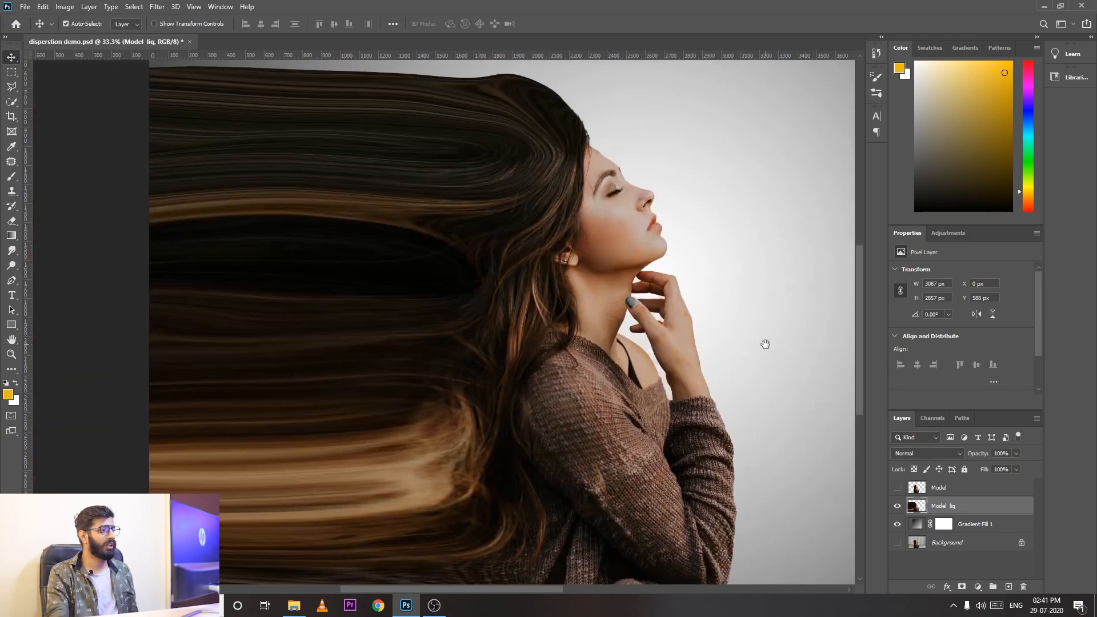
pyautogui.hotkey('ctrl', '0')
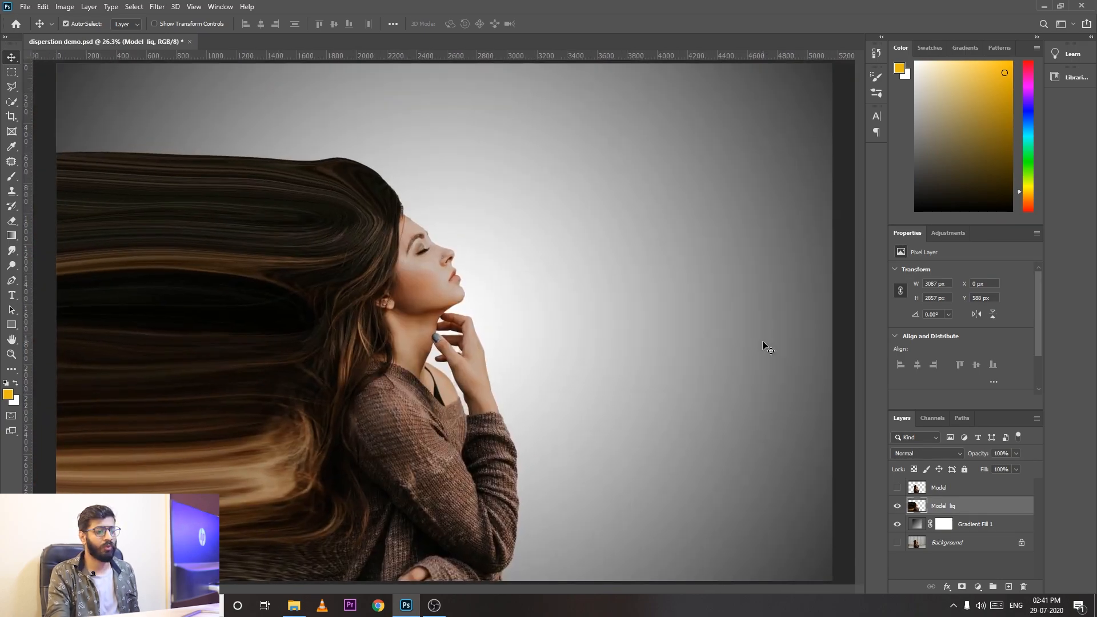
pyautogui.click(934, 488)
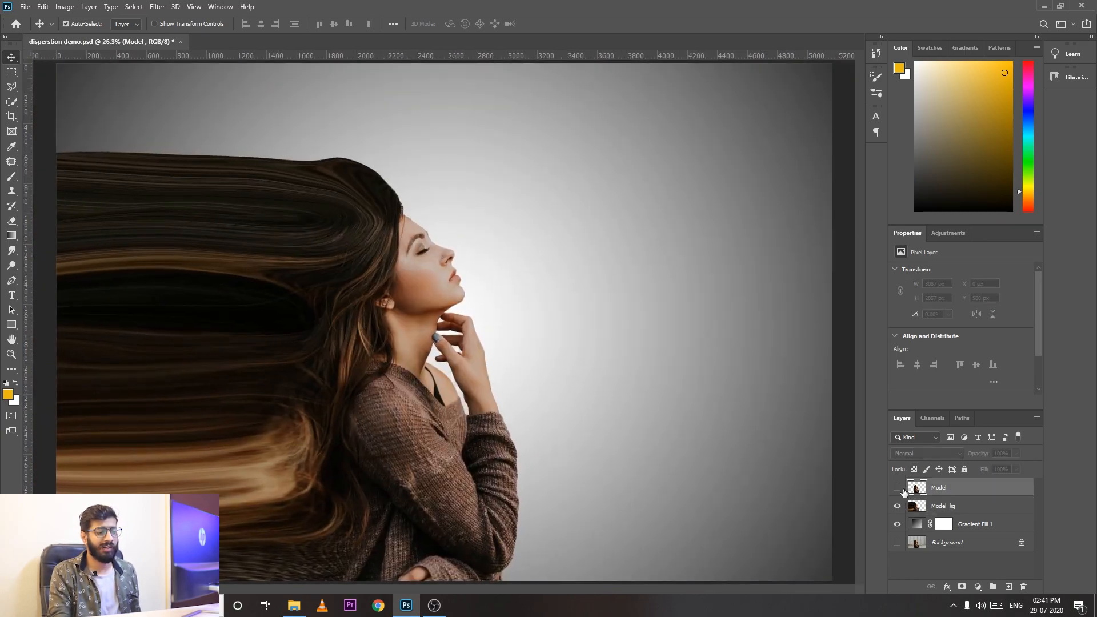
pyautogui.click(898, 488)
pyautogui.hotkey('ctrl', '-')
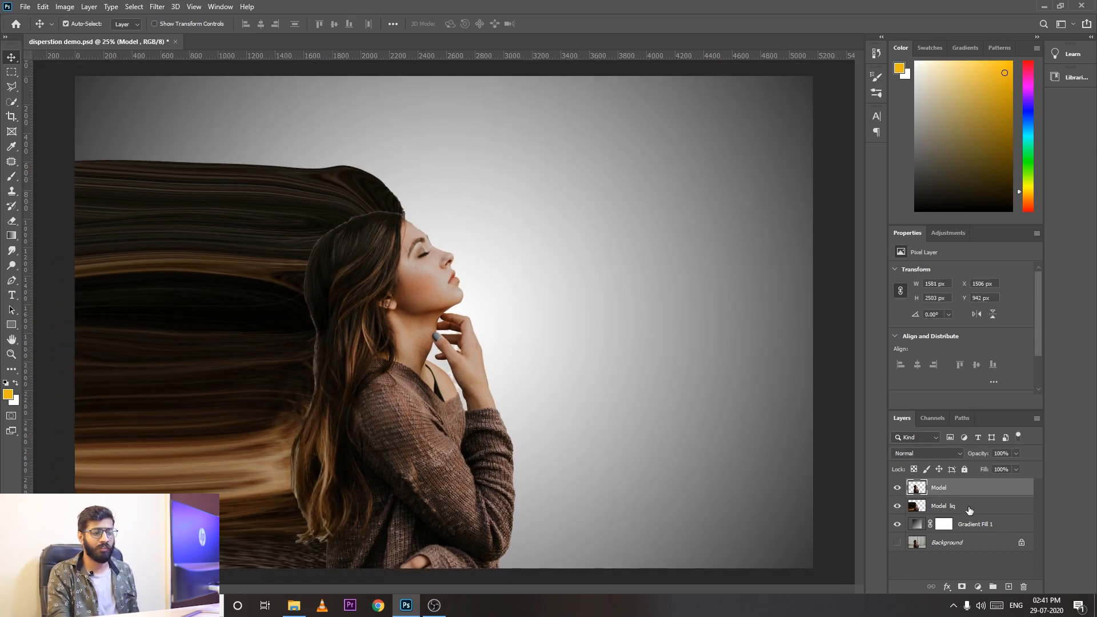
# Hide the Model liq layer behind a black layer mask, and select the Model layer
pyautogui.click(966, 507)
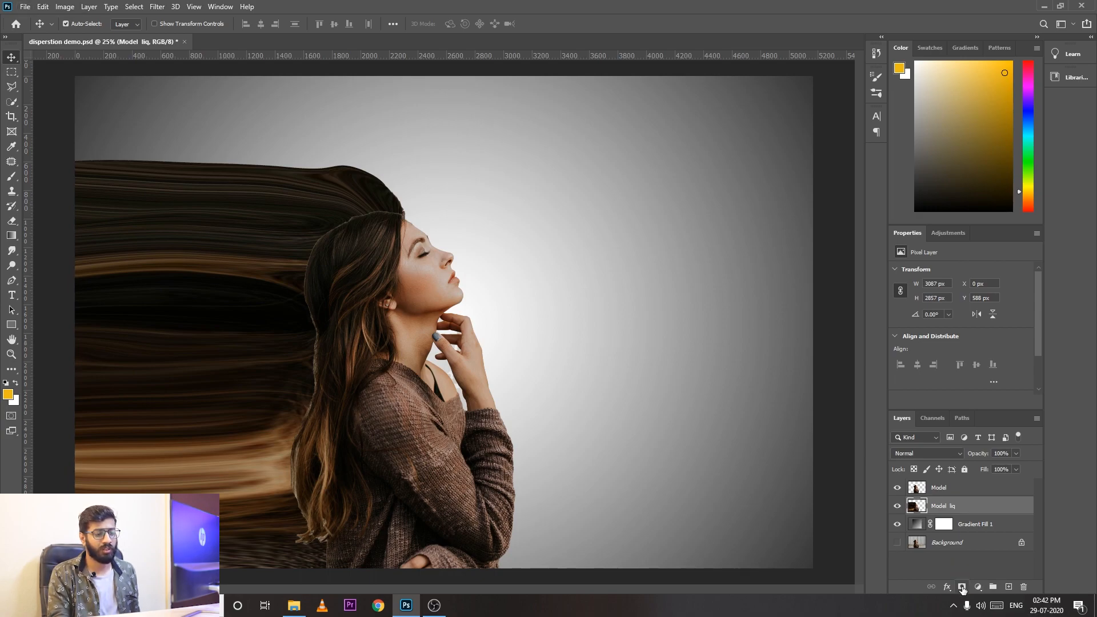
pyautogui.keyDown('alt'); pyautogui.click(962, 587); pyautogui.keyUp('alt')
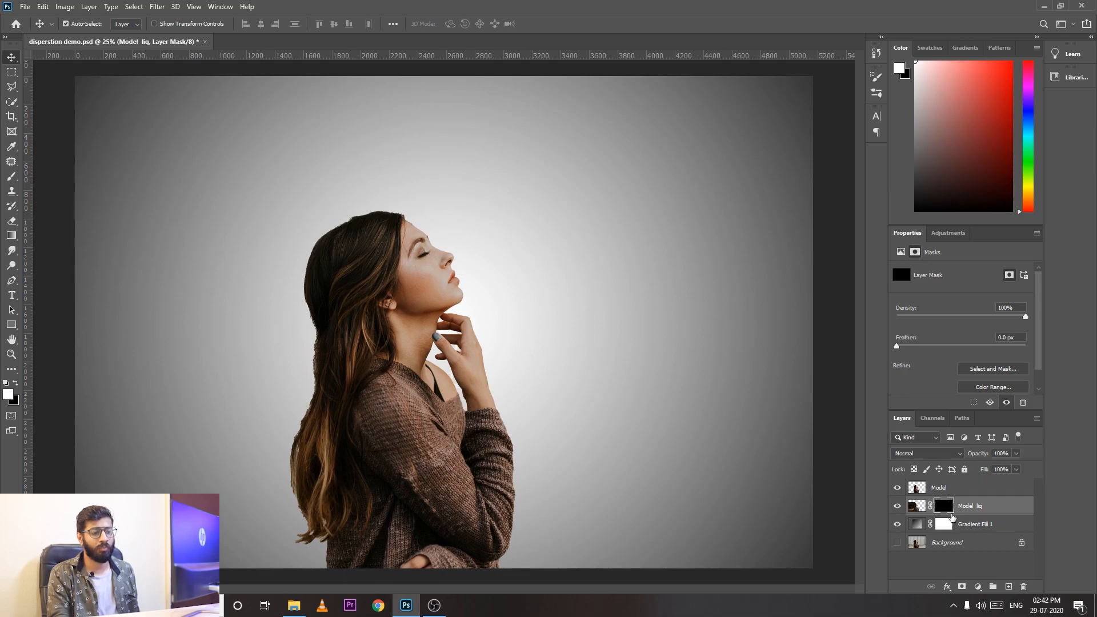
pyautogui.click(957, 490)
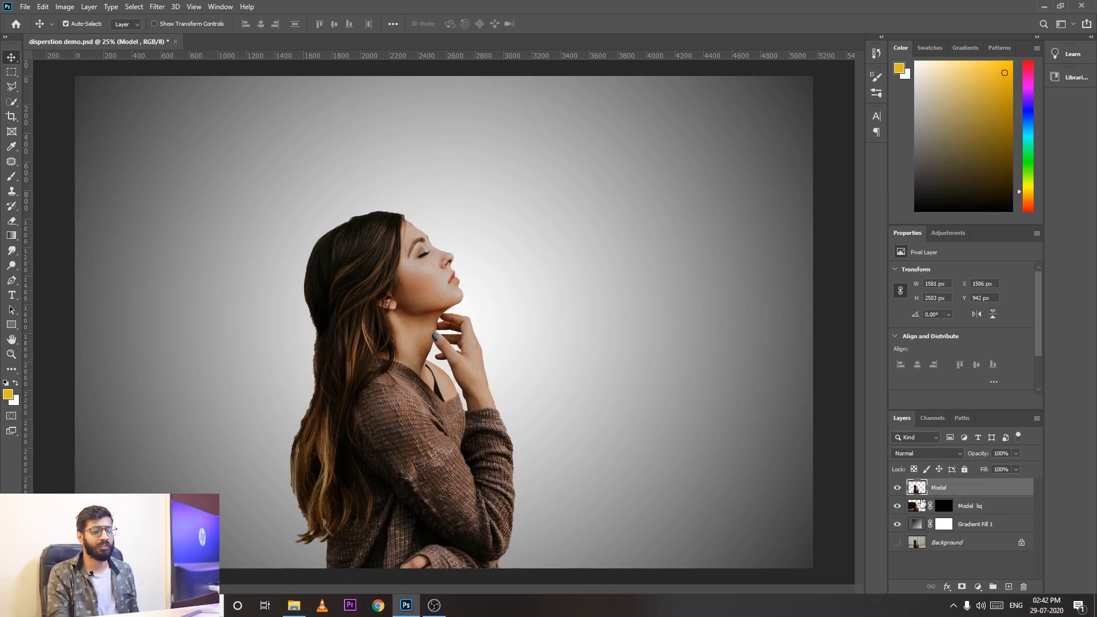
# Add a white layer mask to the Model layer, and select the Model liq layer
pyautogui.click(963, 588)
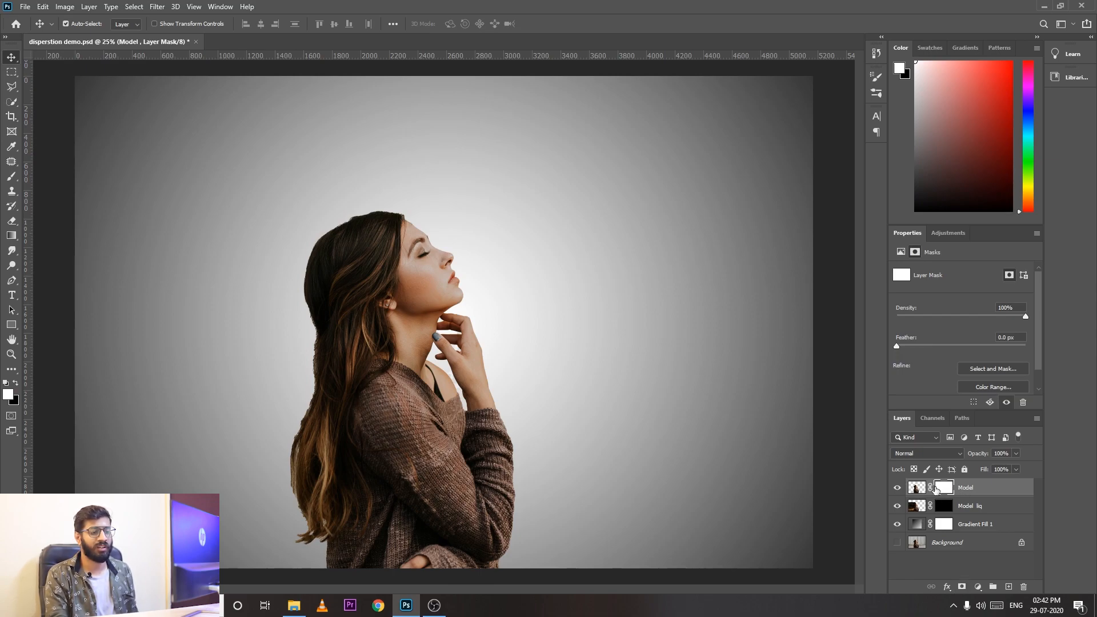
pyautogui.click(956, 505)
pyautogui.click(949, 490)
pyautogui.click(955, 506)
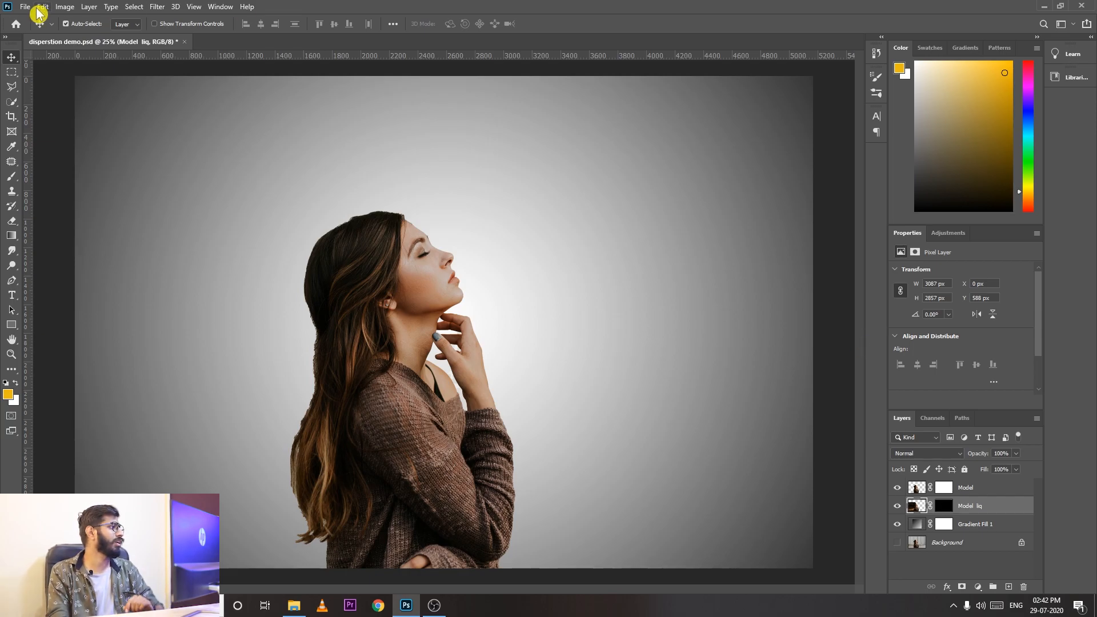
# Activate the Brush tool and reduce the explosion brush size to 300 px
pyautogui.press('b')
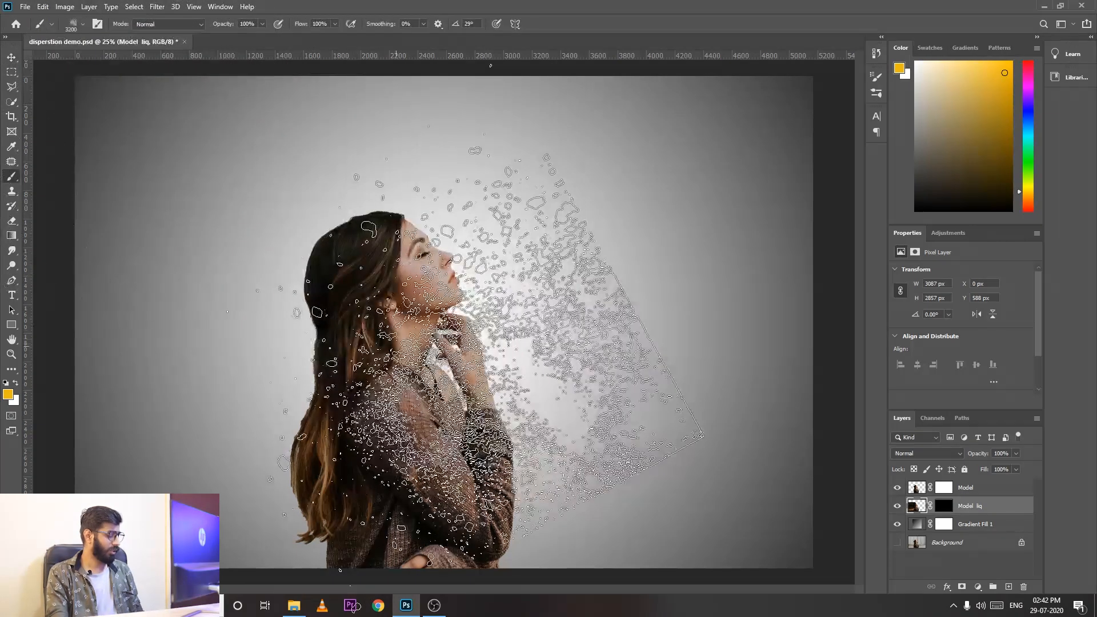
pyautogui.press('[')
pyautogui.press('[')
pyautogui.press('[')
pyautogui.press('[')
pyautogui.press('[')
pyautogui.press('[')
pyautogui.press('[')
pyautogui.press('[')
pyautogui.press('[')
pyautogui.press('[')
pyautogui.press('[')
pyautogui.press('[')
pyautogui.press('[')
pyautogui.press('[')
pyautogui.press('[')
pyautogui.press('[')
pyautogui.press('[')
pyautogui.press('[')
pyautogui.press('[')
pyautogui.press('[')
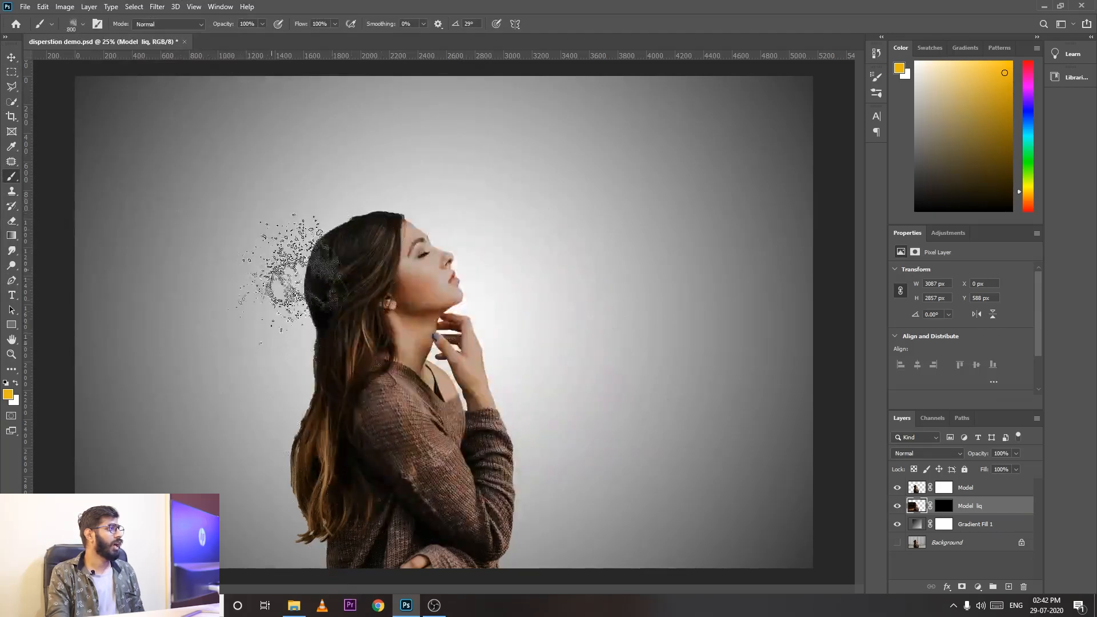
# Try to import the Explosion_Brushes ABR file from the Downloads folder into the brush presets
pyautogui.click(84, 28)
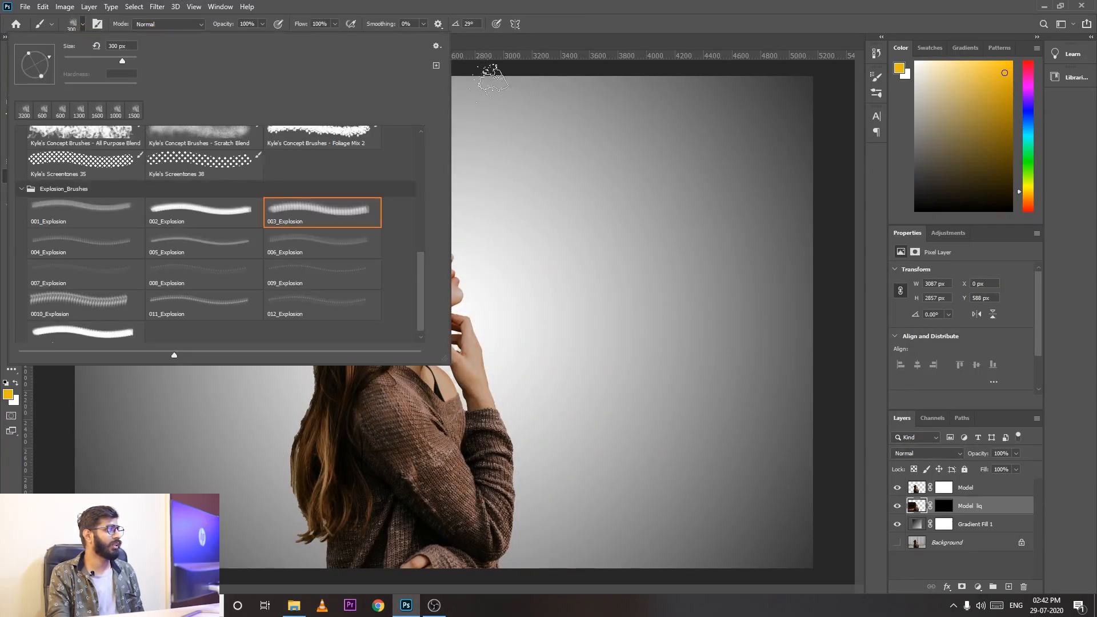
pyautogui.click(83, 26)
pyautogui.click(82, 25)
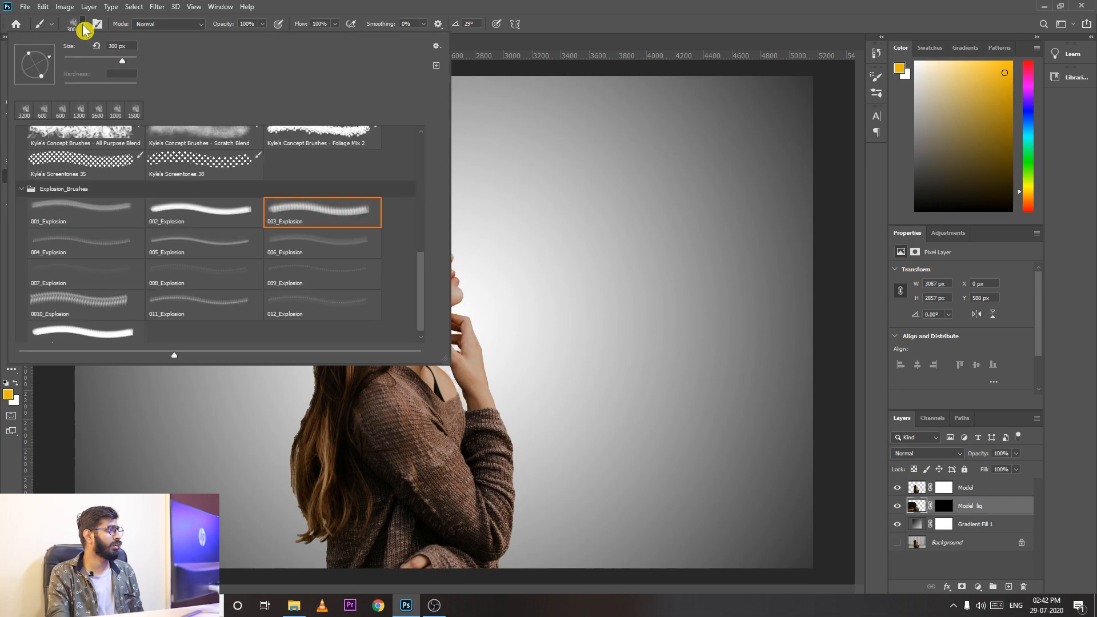
pyautogui.click(437, 47)
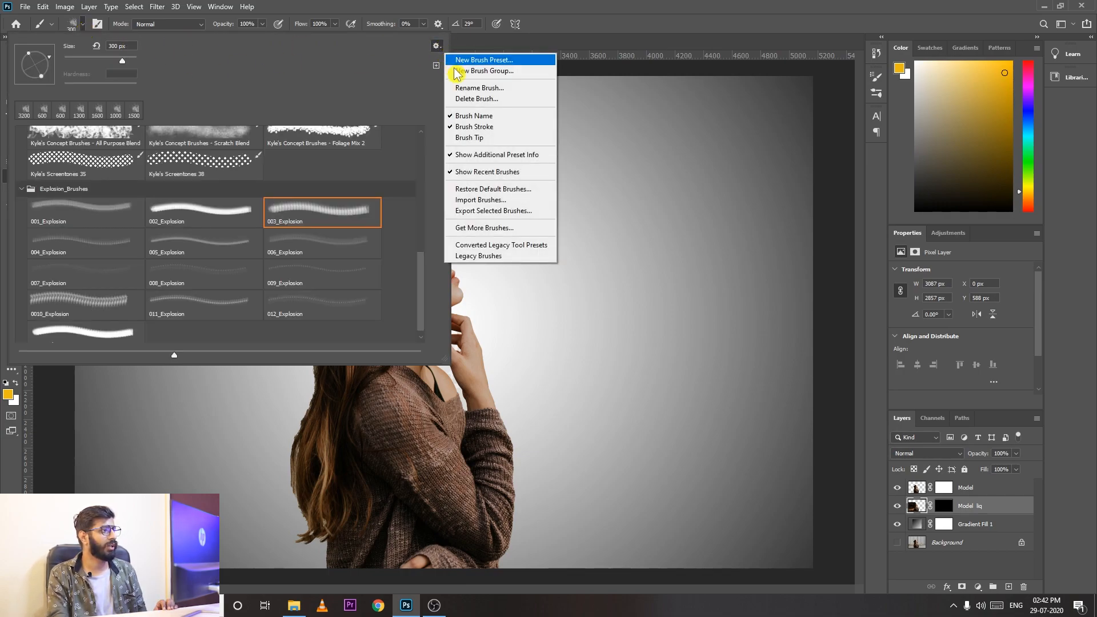
pyautogui.click(493, 201)
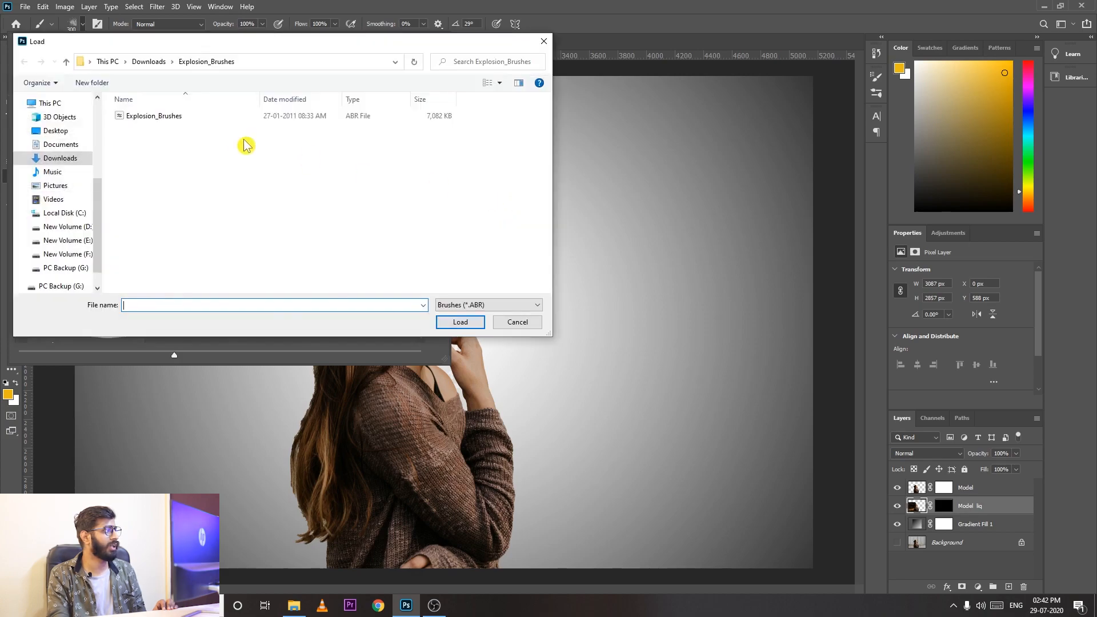
pyautogui.click(154, 117)
pyautogui.press('Return')
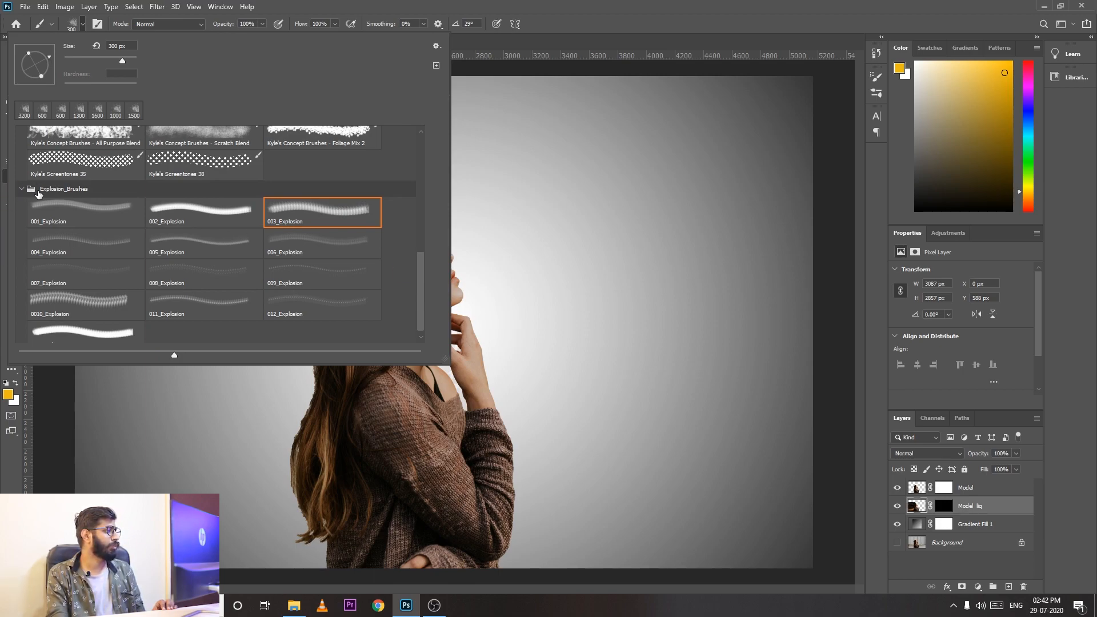
# Choose the 003_Explosion brush and set its size to 1500 px
pyautogui.scroll(-1, 119, 224)
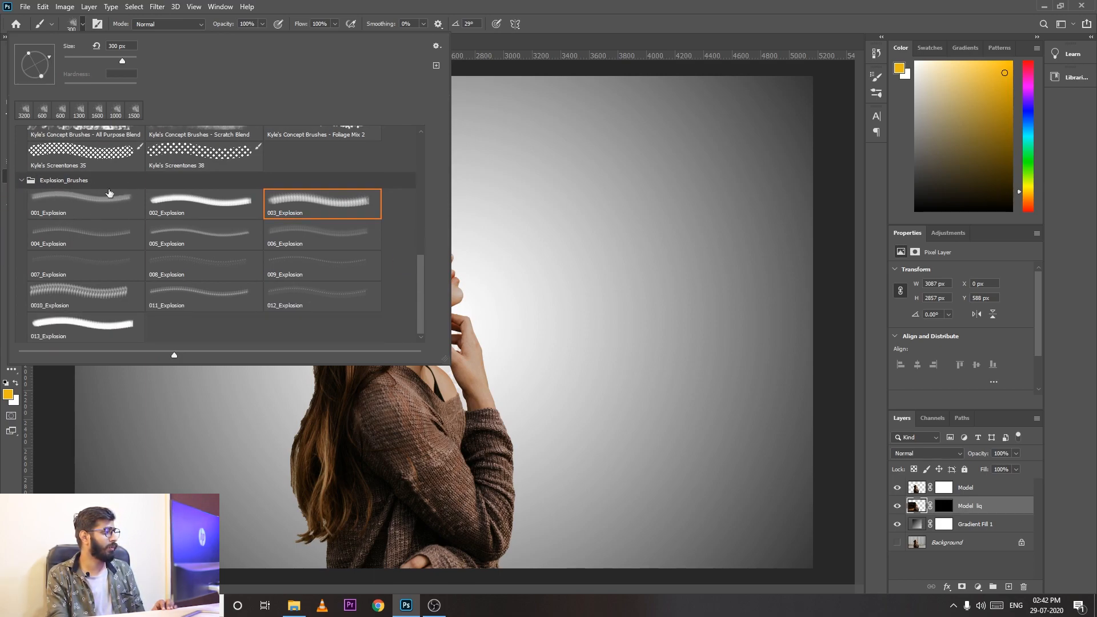
pyautogui.doubleClick(301, 213)
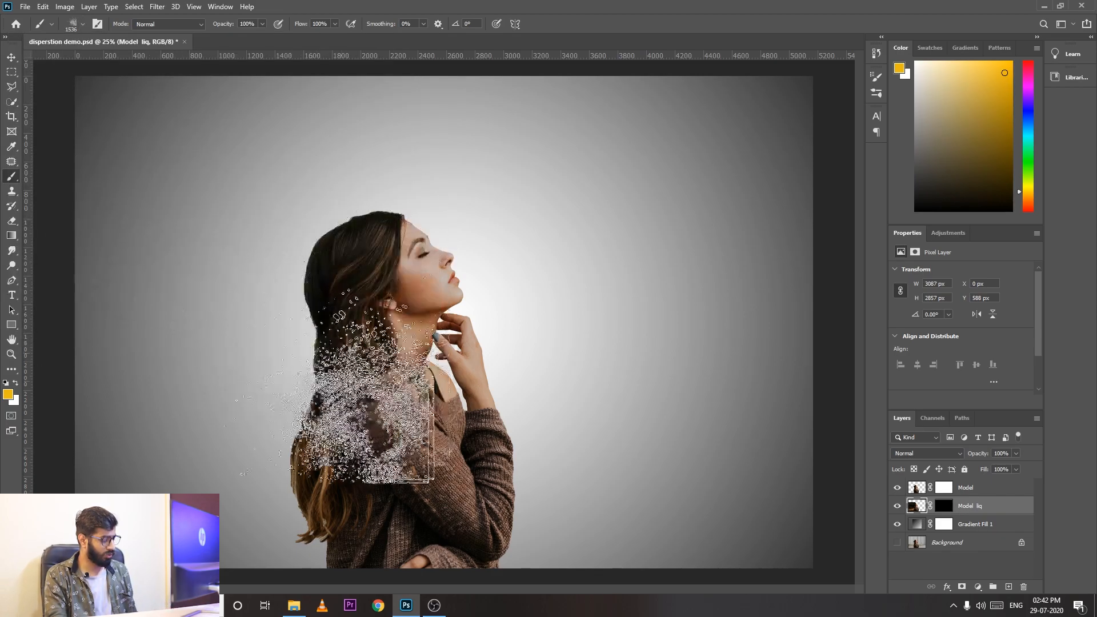
pyautogui.press('[')
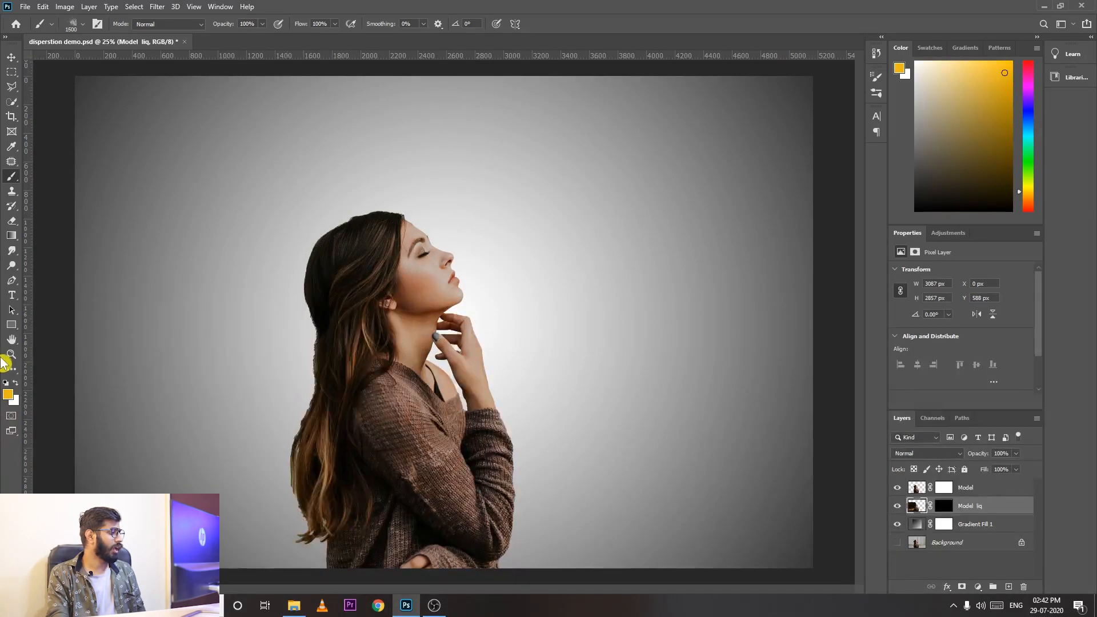
# Set the foreground colour to black (000000) and make the Model layer's mask the painting target
pyautogui.click(10, 397)
pyautogui.write('000000')
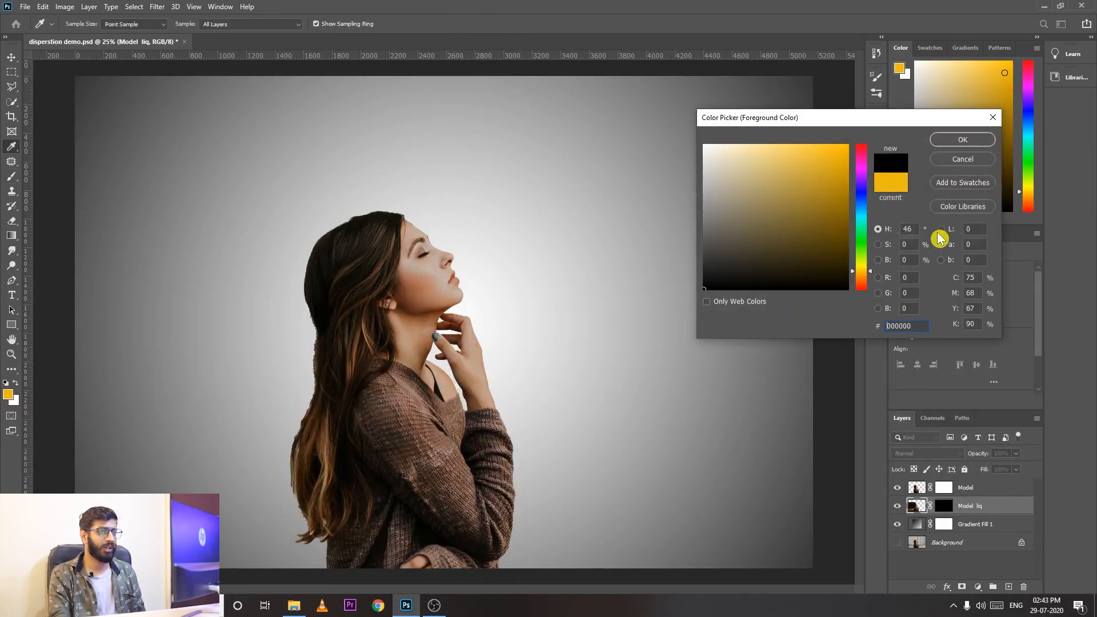
pyautogui.click(947, 142)
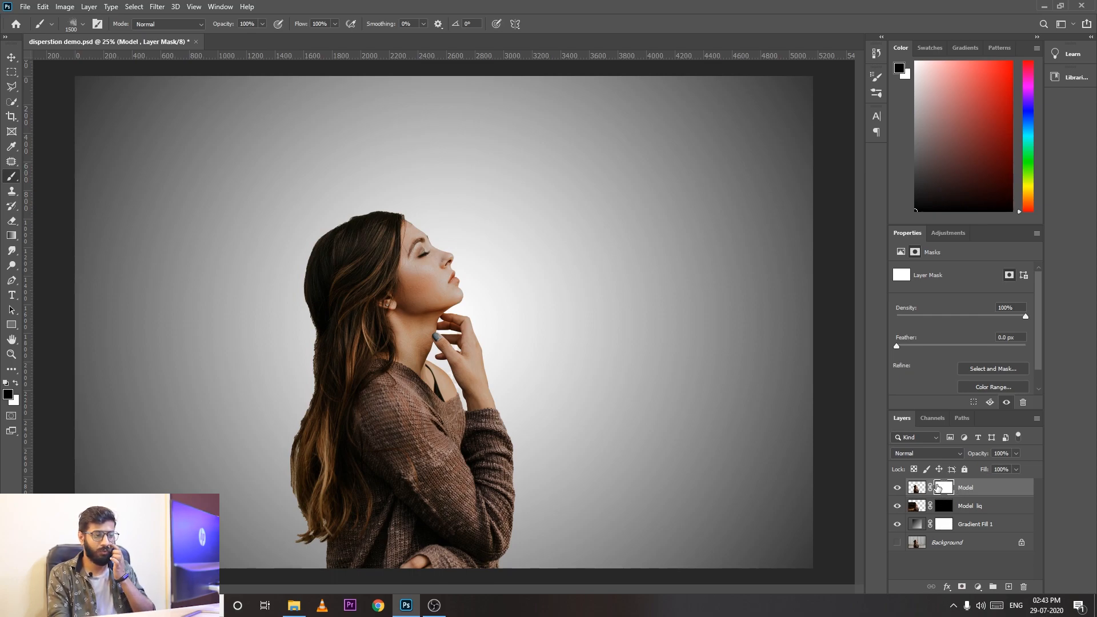
pyautogui.click(916, 488)
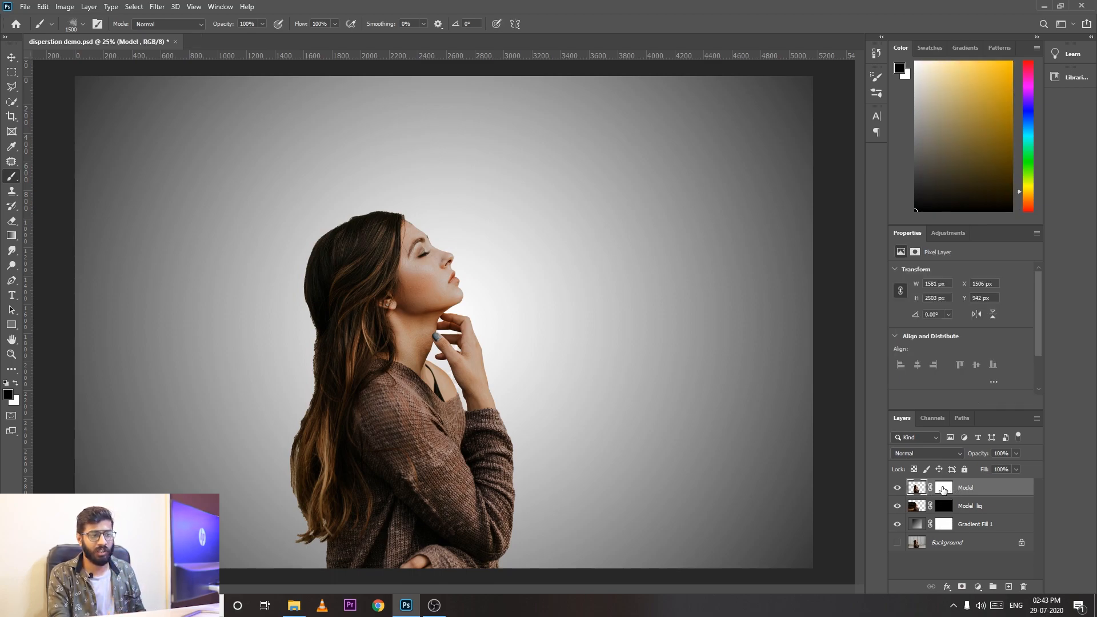
pyautogui.click(945, 488)
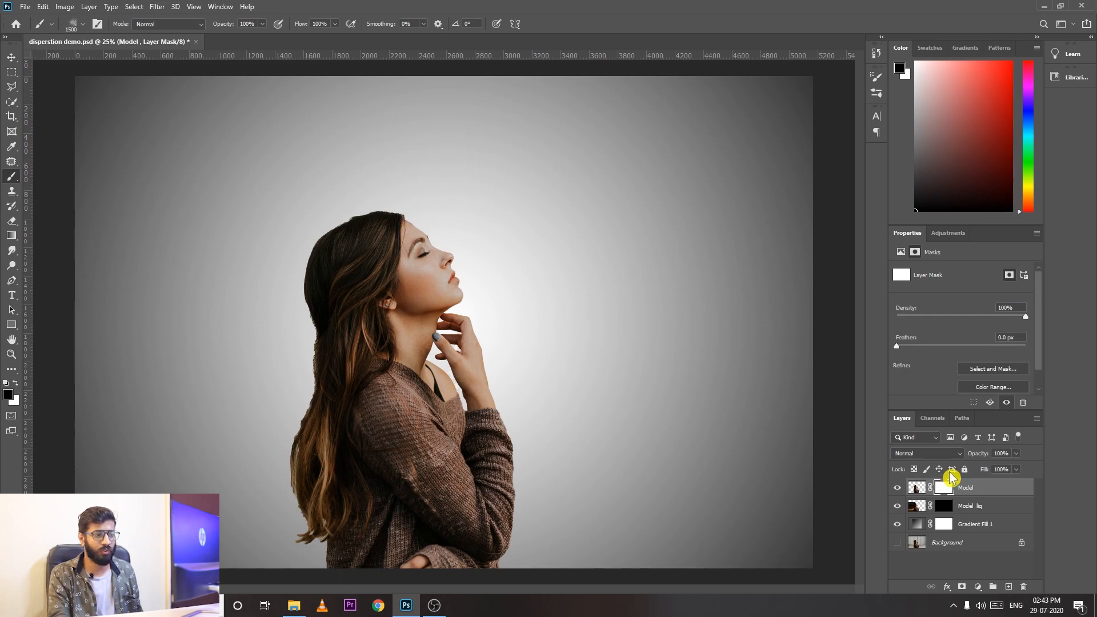
# Rotate the explosion brush tip to -161° and reduce its size to 400 px
pyautogui.rightClick(302, 262)
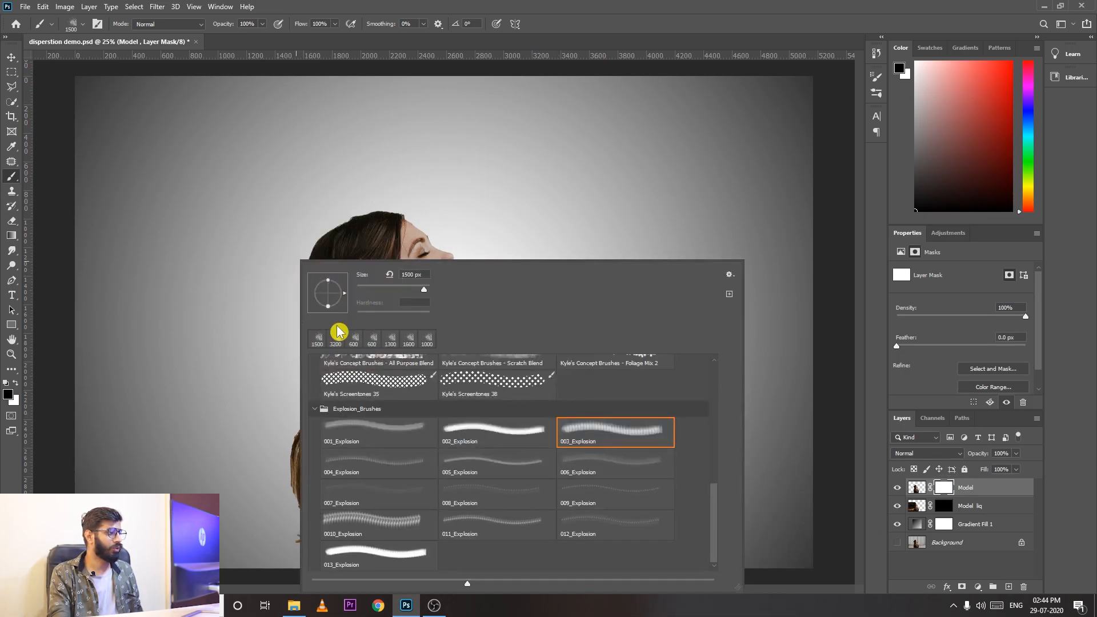
pyautogui.click(527, 6)
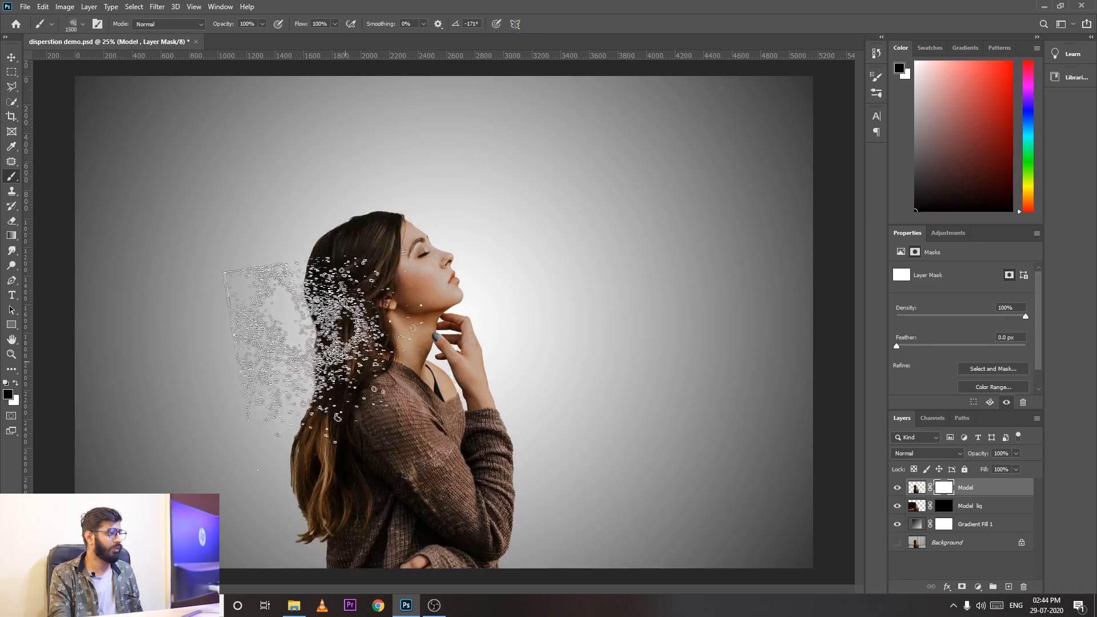
pyautogui.rightClick(406, 216)
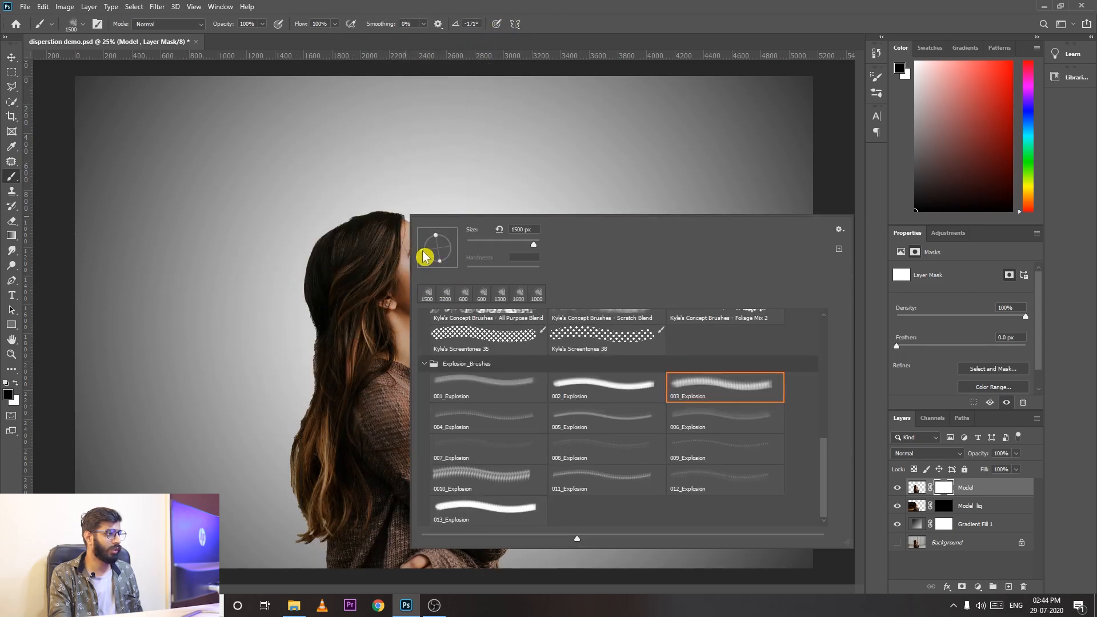
pyautogui.moveTo(422, 250); pyautogui.dragTo(422, 253)
pyautogui.click(723, 8)
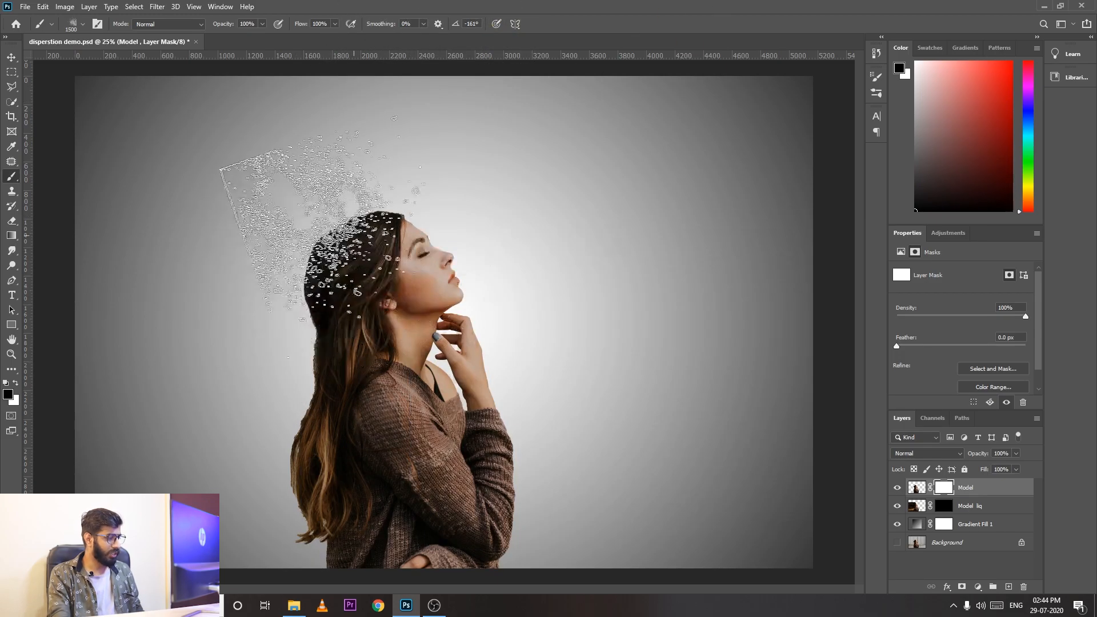
pyautogui.press('[')
pyautogui.press('[')
pyautogui.press('[')
pyautogui.press('[')
pyautogui.press('[')
pyautogui.press('[')
pyautogui.press('[')
pyautogui.press('[')
pyautogui.press('[')
pyautogui.press('[')
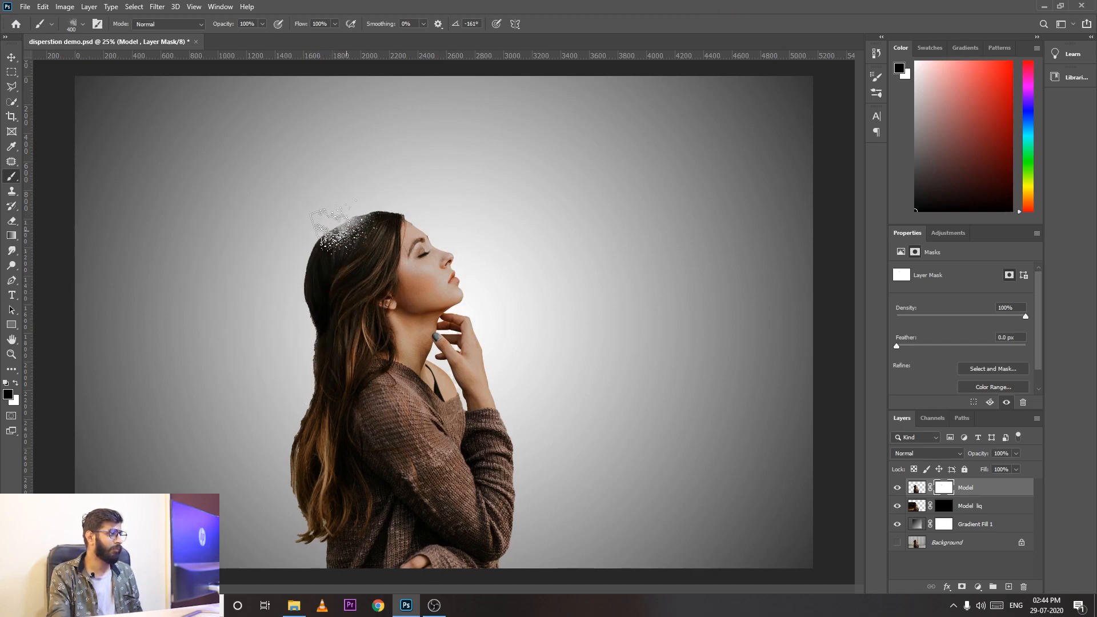
# Paint black on the Model mask along the back of the hair, from the crown down to the lower back
pyautogui.click(321, 286)
pyautogui.hotkey('ctrl', '+')
pyautogui.moveTo(314, 291); pyautogui.dragTo(379, 237)
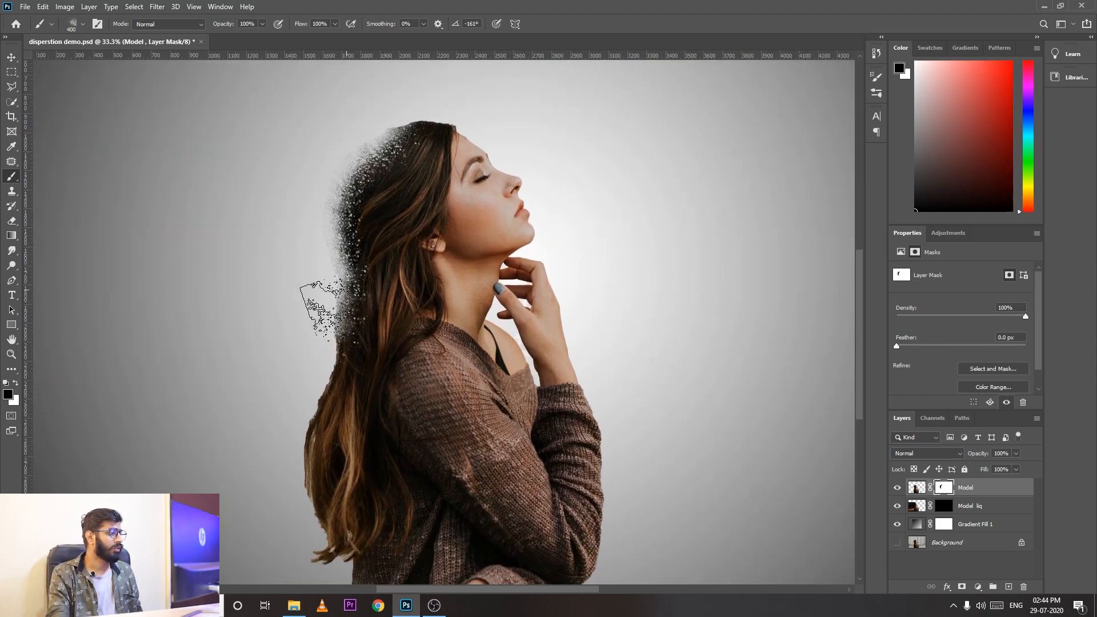
pyautogui.moveTo(323, 308); pyautogui.dragTo(308, 425)
pyautogui.moveTo(302, 486)
pyautogui.mouseDown()
pyautogui.moveTo(306, 537)
pyautogui.moveTo(346, 568)
pyautogui.mouseUp()
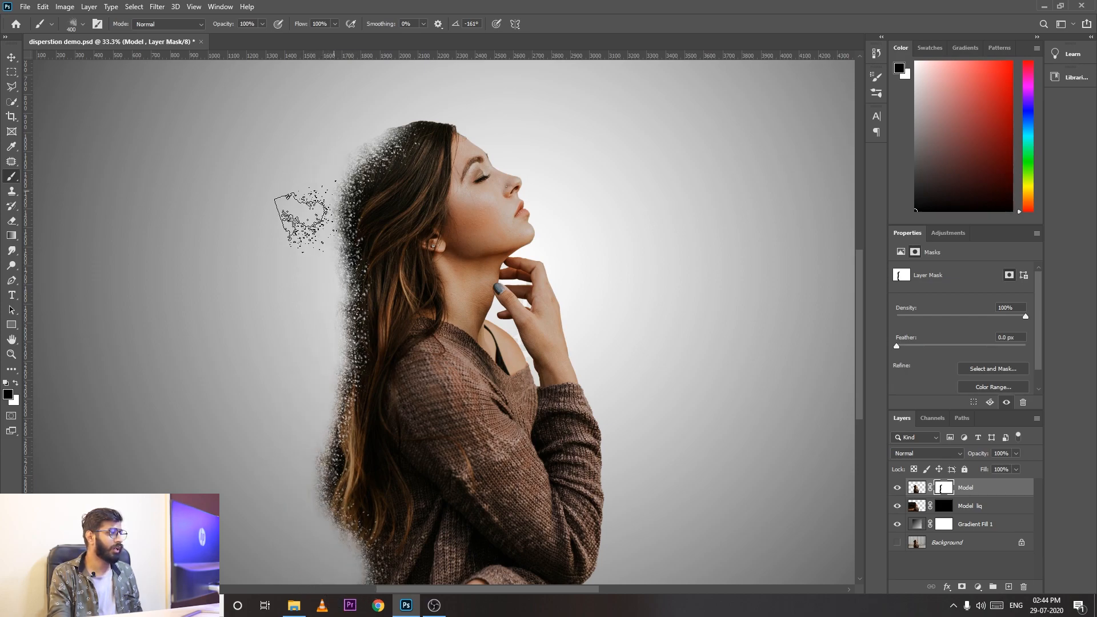
# Set the explosion brush to 200 px at a 154° angle and paint away the crown's upper edge on the Model mask
pyautogui.press('[')
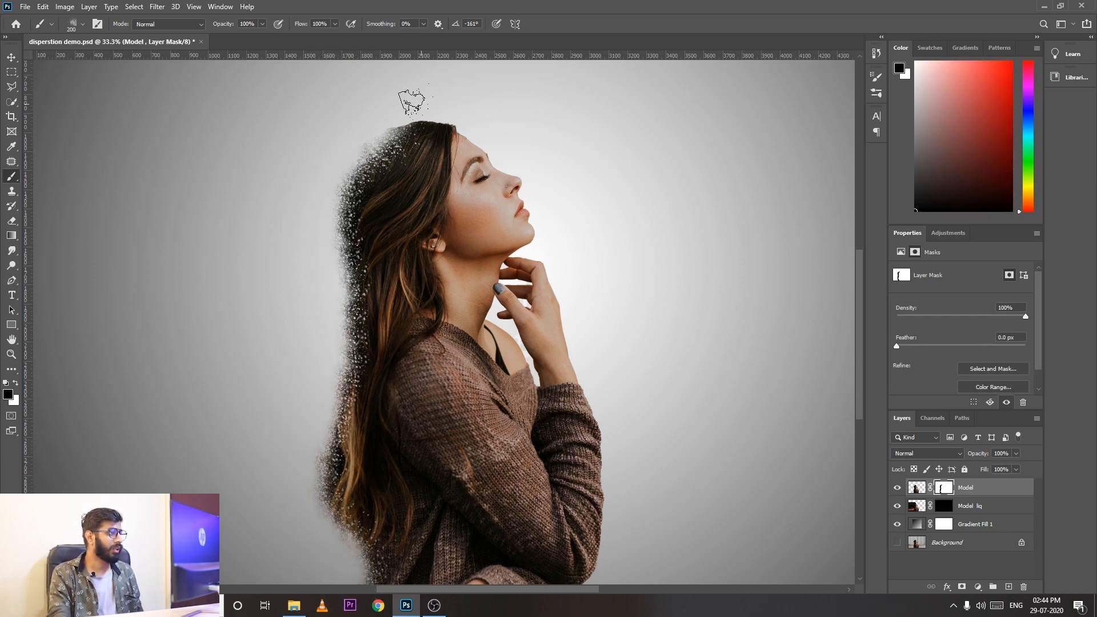
pyautogui.rightClick(412, 102)
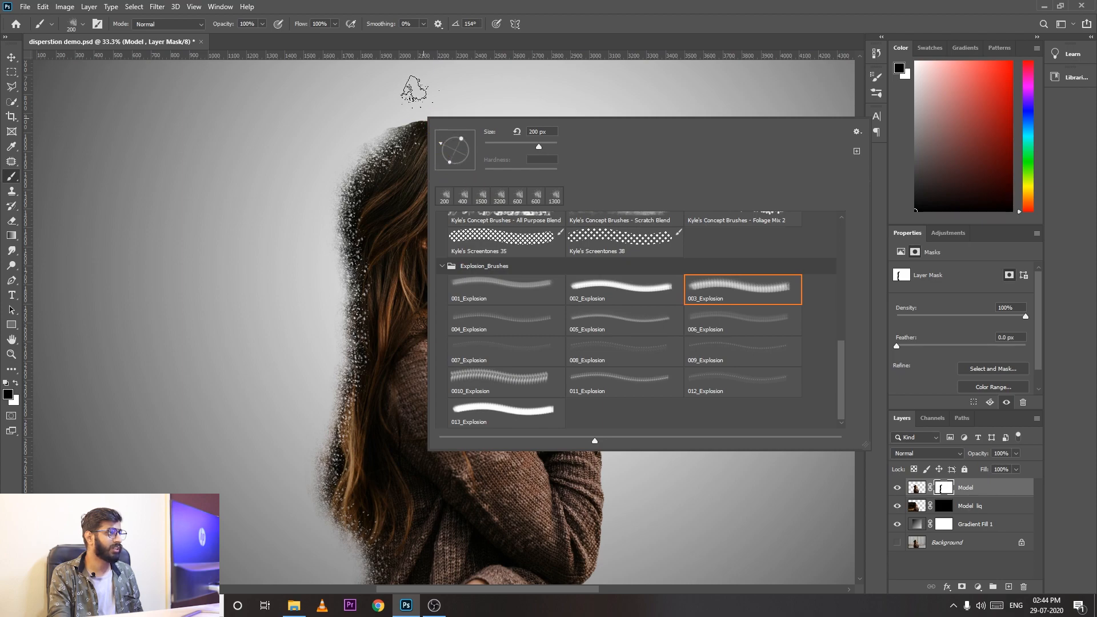
pyautogui.click(454, 7)
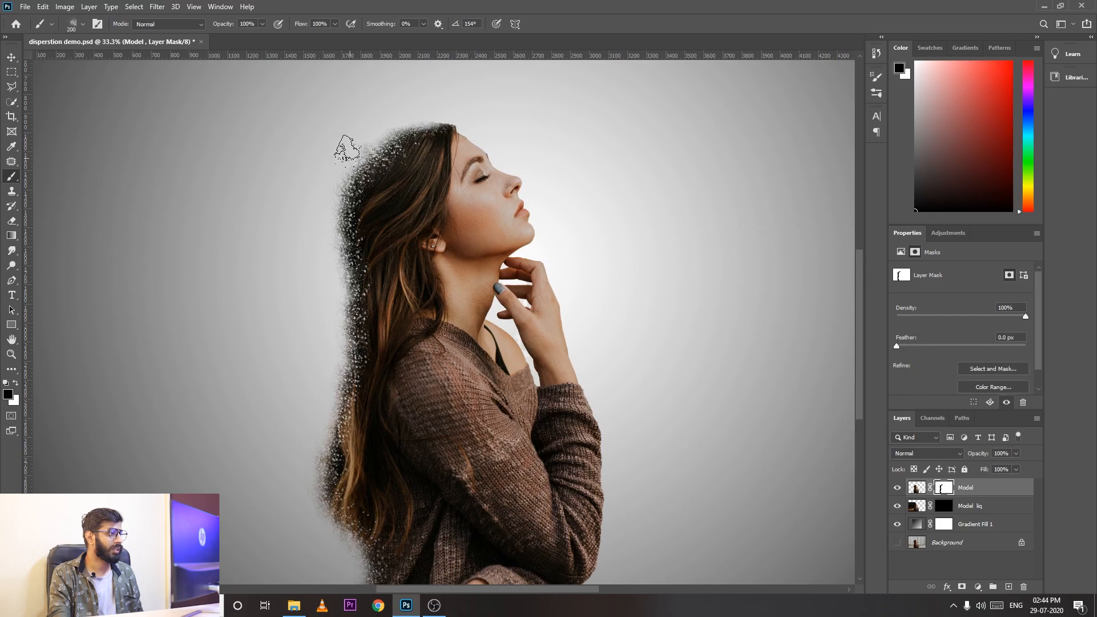
pyautogui.rightClick(374, 158)
pyautogui.click(418, 7)
pyautogui.rightClick(406, 220)
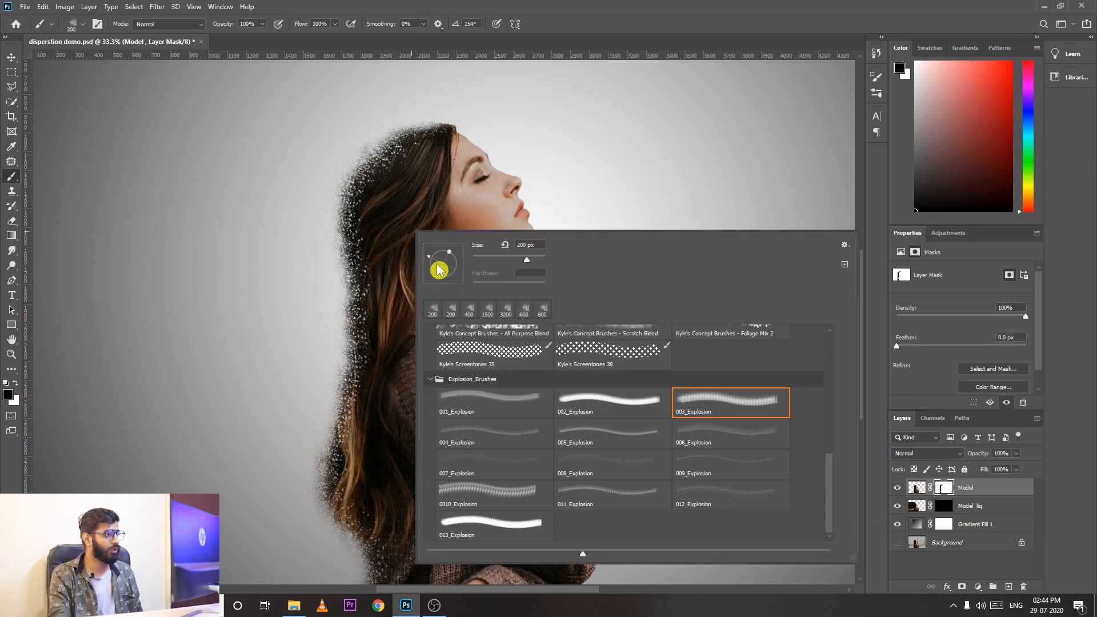
pyautogui.click(575, 8)
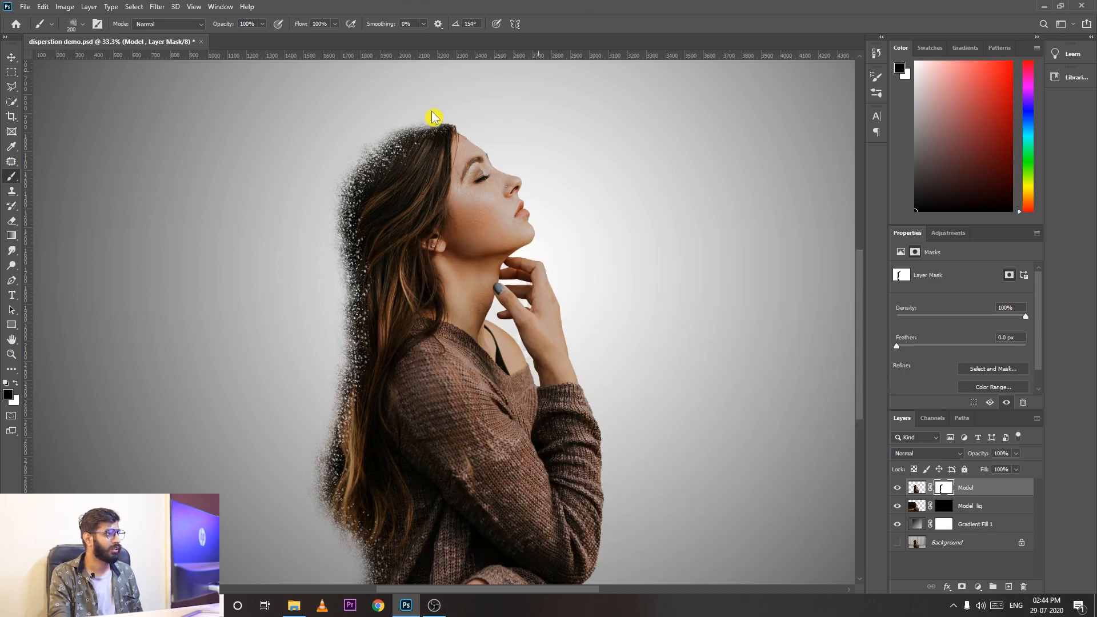
pyautogui.click(12, 57)
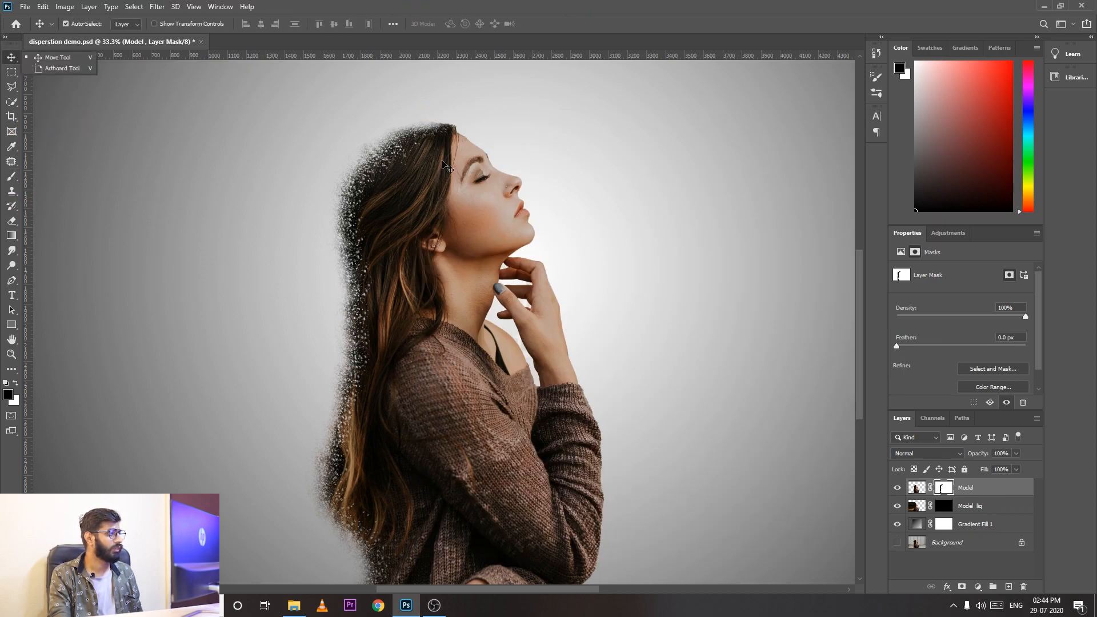
pyautogui.click(12, 176)
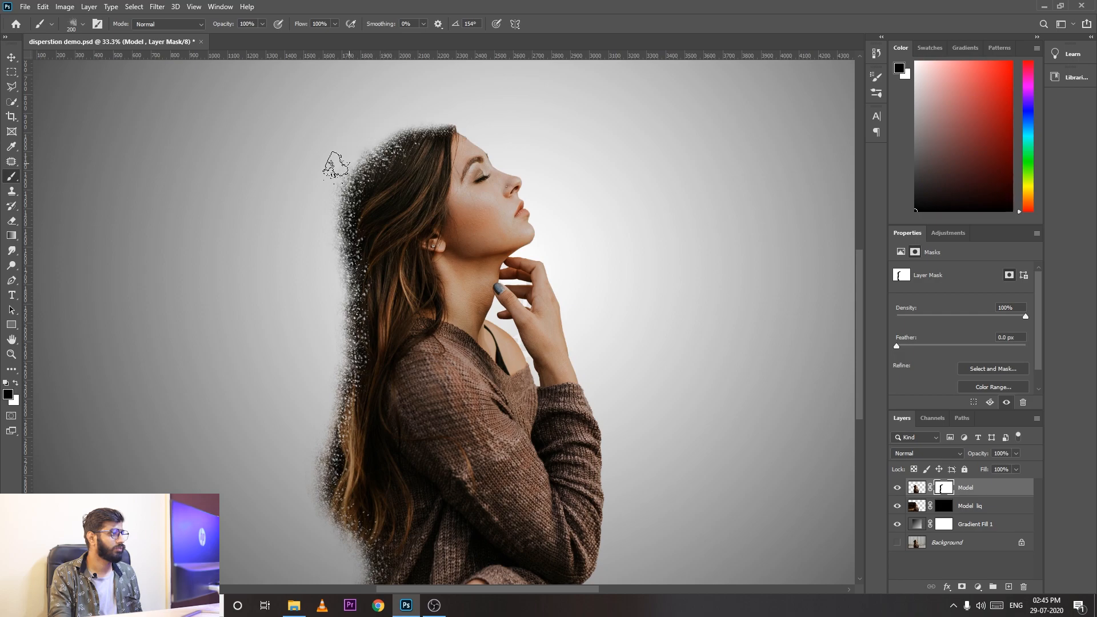
# Set the explosion brush to 600 px at a -147° angle and paint away the lower hair ends on the Model mask
pyautogui.moveTo(322, 408)
pyautogui.mouseDown()
pyautogui.moveTo(338, 326)
pyautogui.moveTo(326, 321)
pyautogui.mouseUp()
pyautogui.rightClick(338, 342)
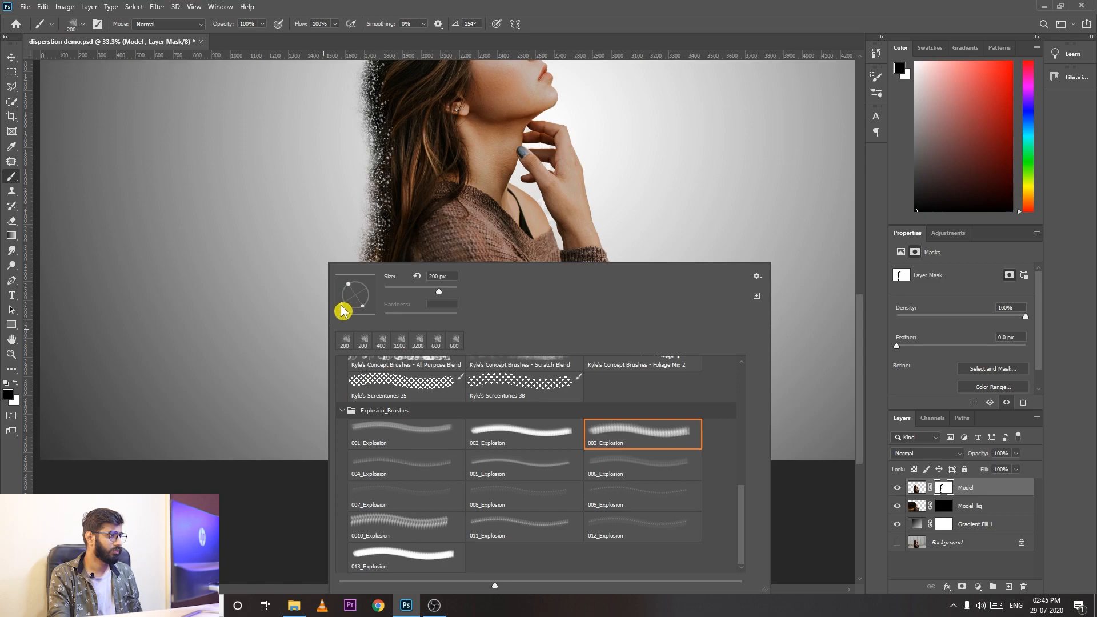
pyautogui.click(303, 3)
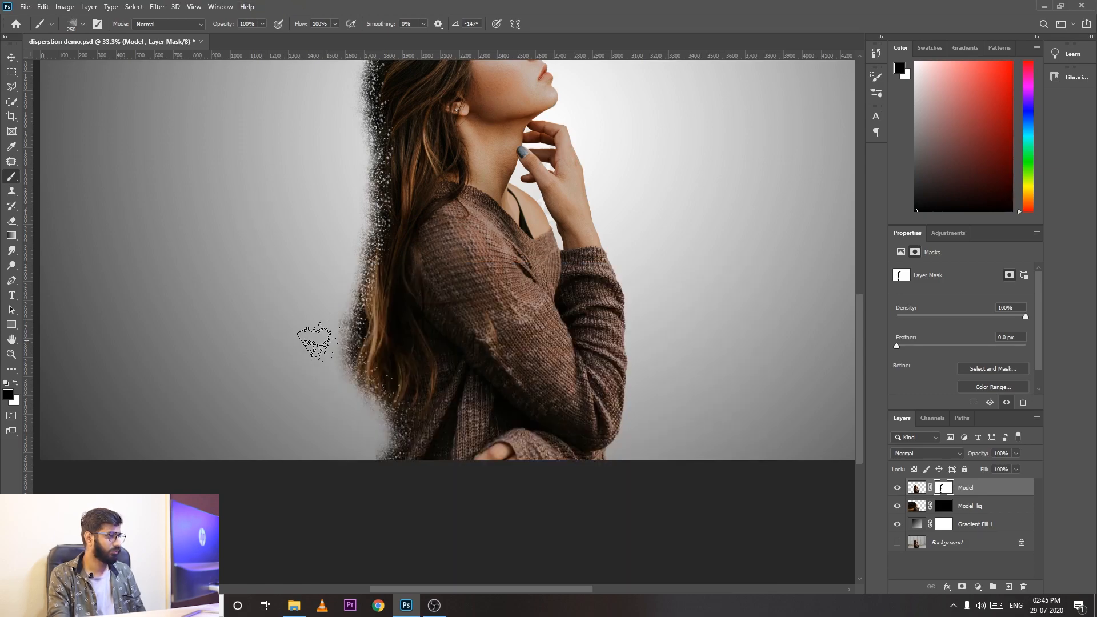
pyautogui.press(']')
pyautogui.press(']')
pyautogui.press(']')
pyautogui.press(']')
pyautogui.click(364, 380)
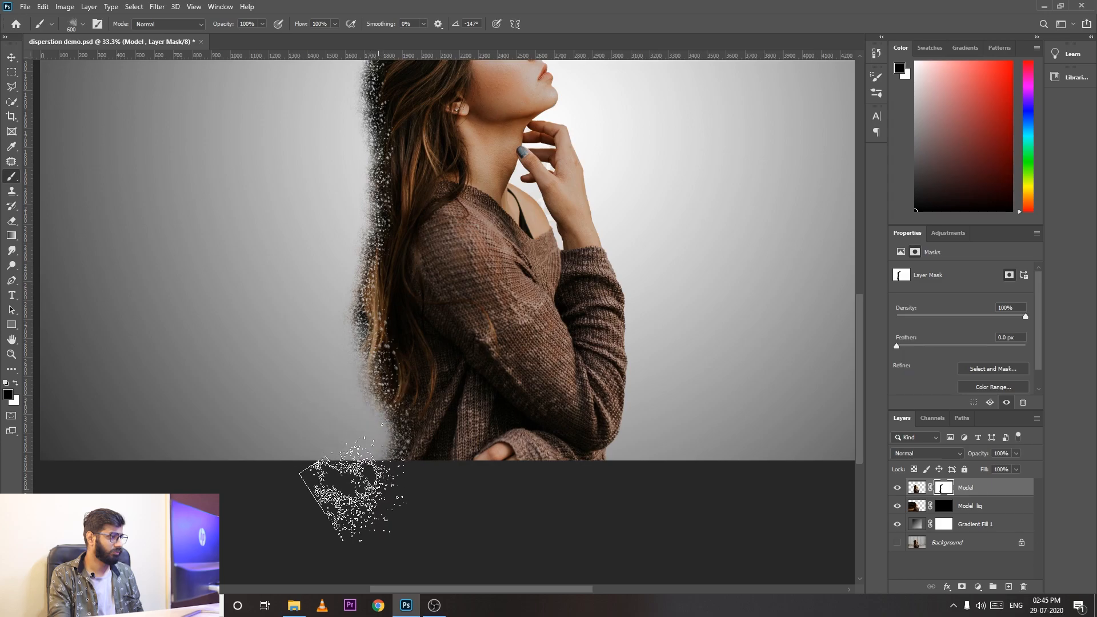
# Enlarge the explosion brush to 1300 px for masking around the lower back
pyautogui.scroll(2, 310, 213)
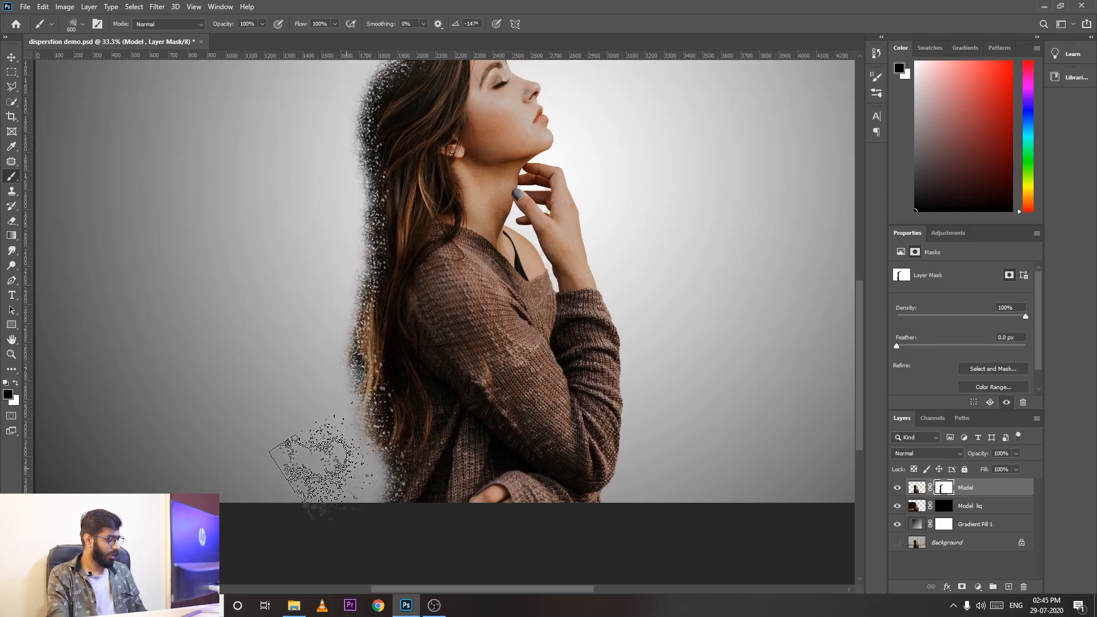
pyautogui.press(']')
pyautogui.press(']')
pyautogui.press(']')
pyautogui.press(']')
pyautogui.press(']')
pyautogui.press(']')
pyautogui.press(']')
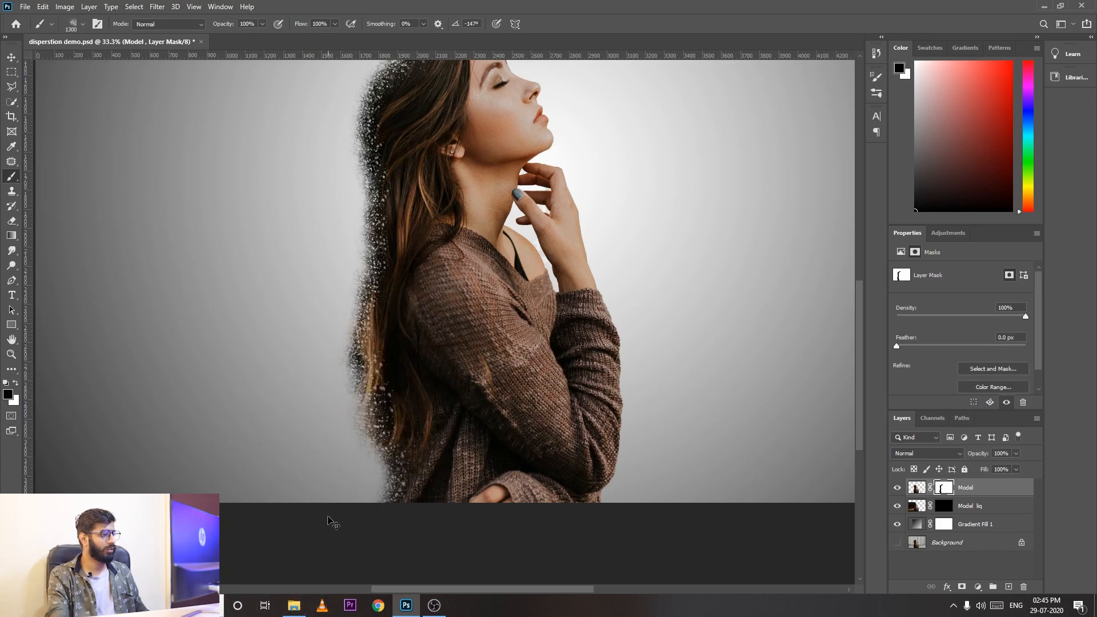
# Enlarge the explosion brush to 1600 px and scatter larger specks over the hair and sweater back on the Model mask
pyautogui.hotkey('ctrl', '-')
pyautogui.press(']')
pyautogui.press(']')
pyautogui.press(']')
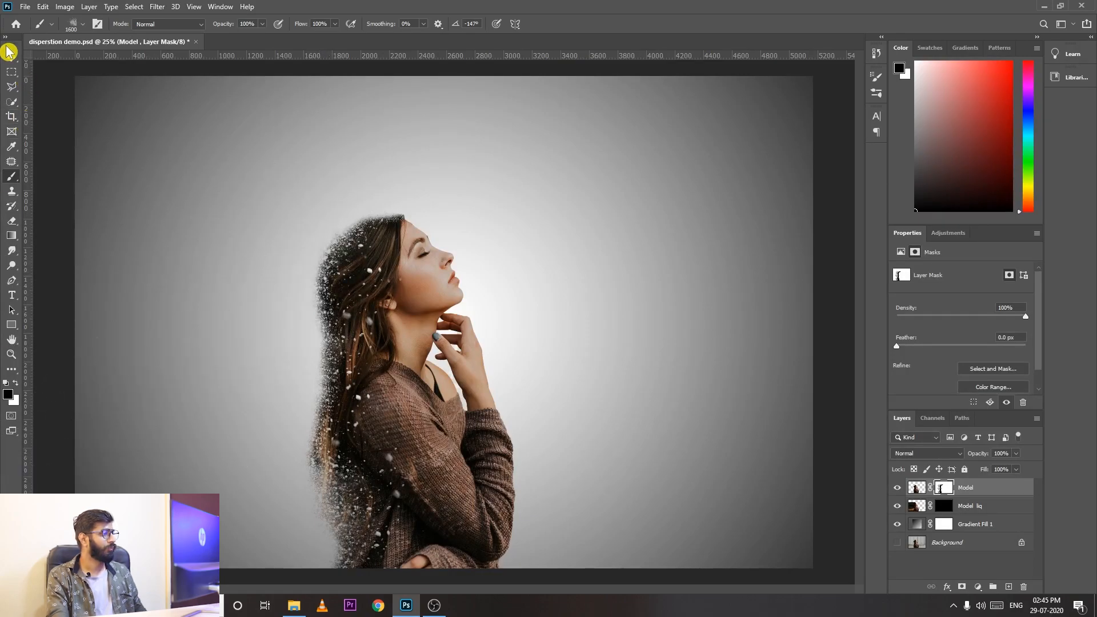
pyautogui.hotkey('ctrl', '+')
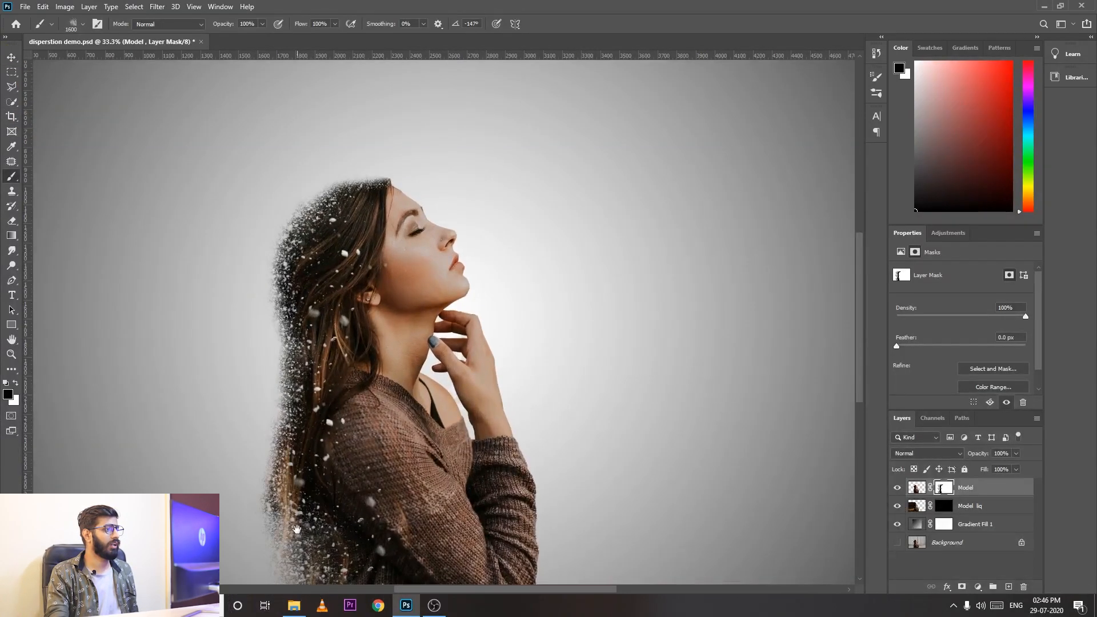
pyautogui.moveTo(444, 411); pyautogui.dragTo(546, 277)
pyautogui.hotkey('ctrl', '-')
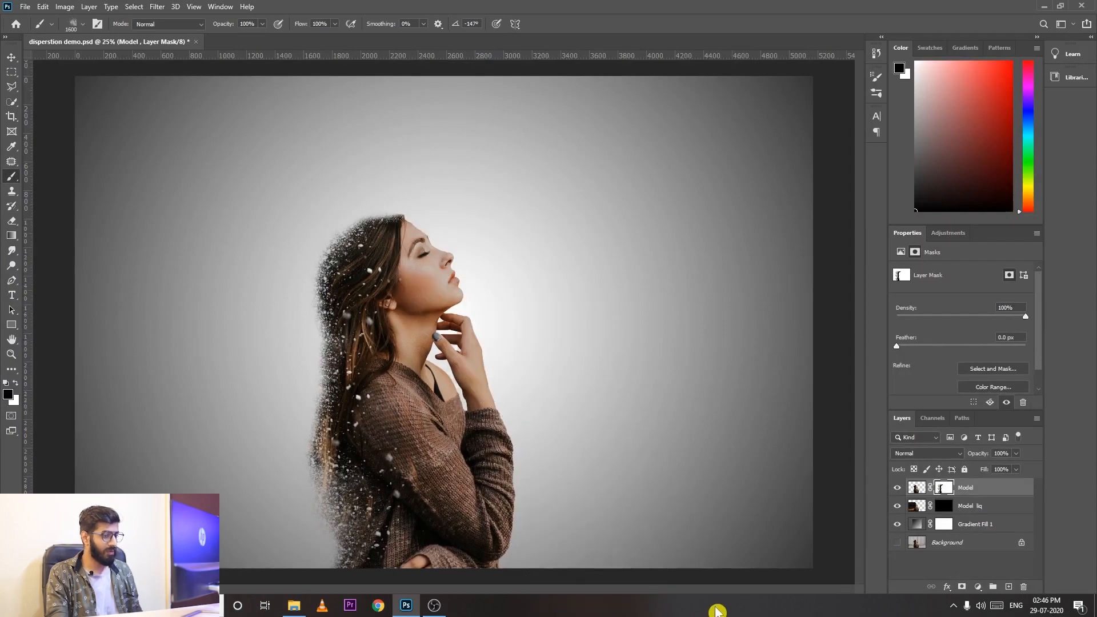
# Target the Model liq layer mask and set the explosion brush to 1100 px at a 34° angle, painting white
pyautogui.press('[')
pyautogui.press('[')
pyautogui.click(966, 508)
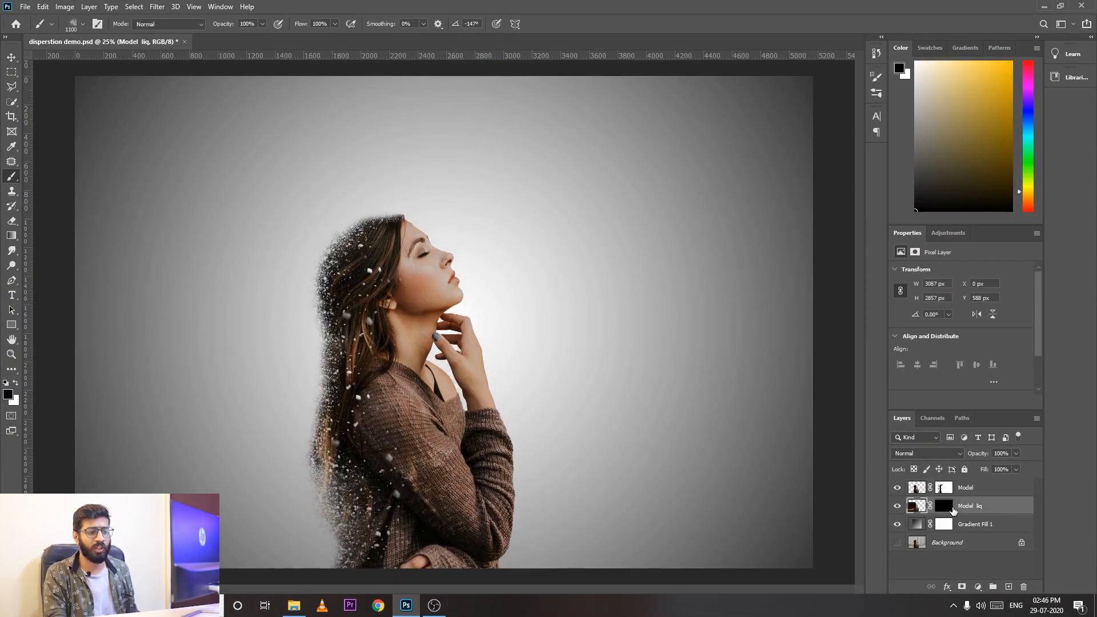
pyautogui.click(945, 506)
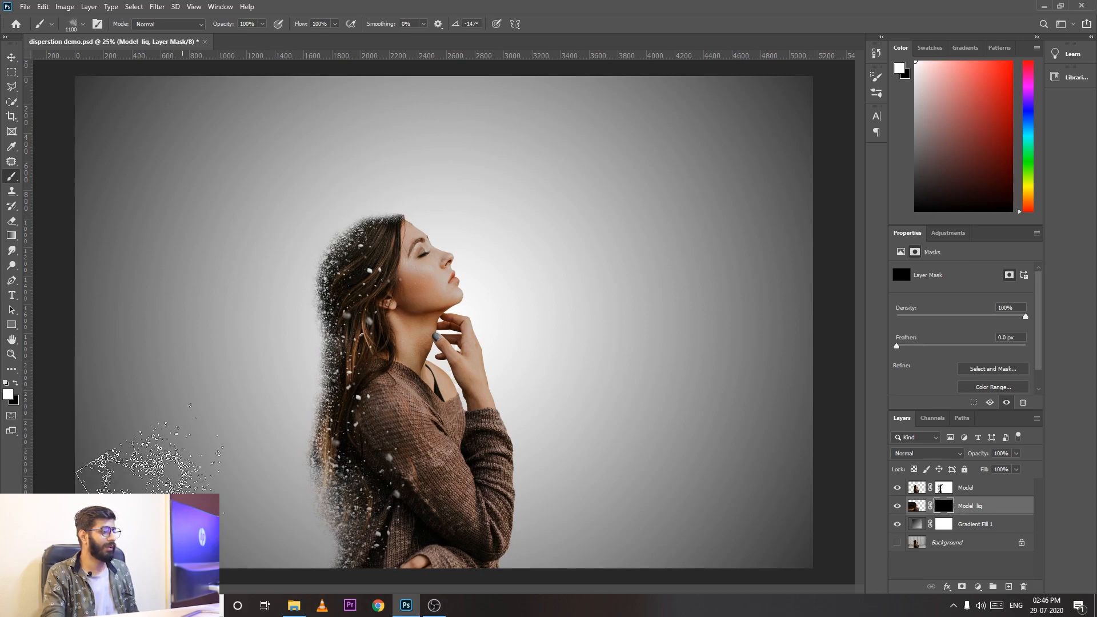
pyautogui.hotkey('ctrl', '+')
pyautogui.rightClick(405, 361)
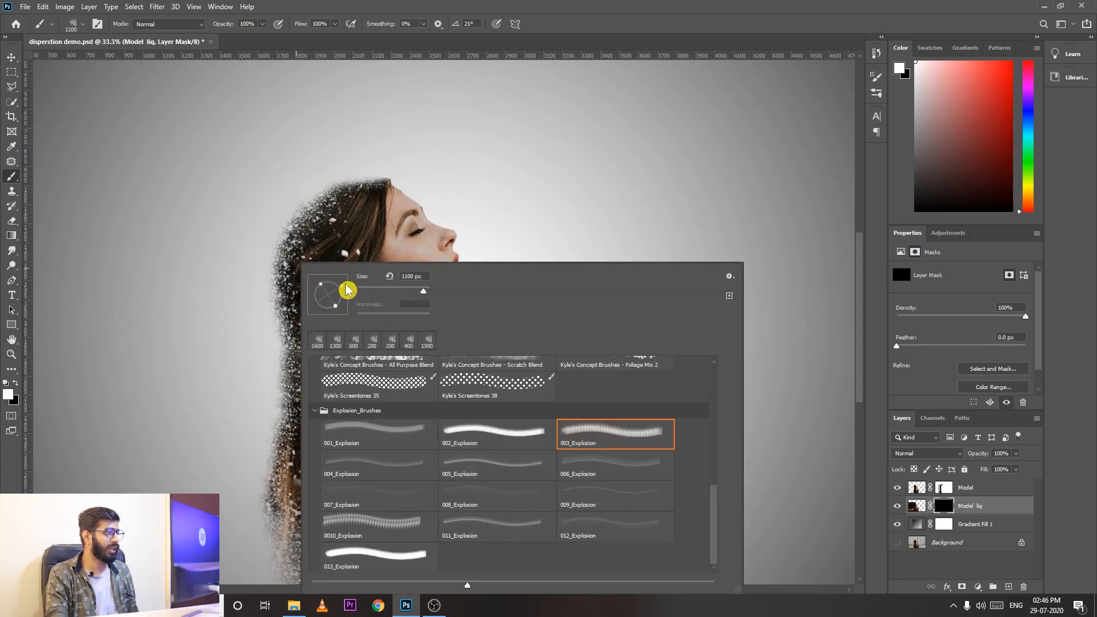
pyautogui.click(524, 7)
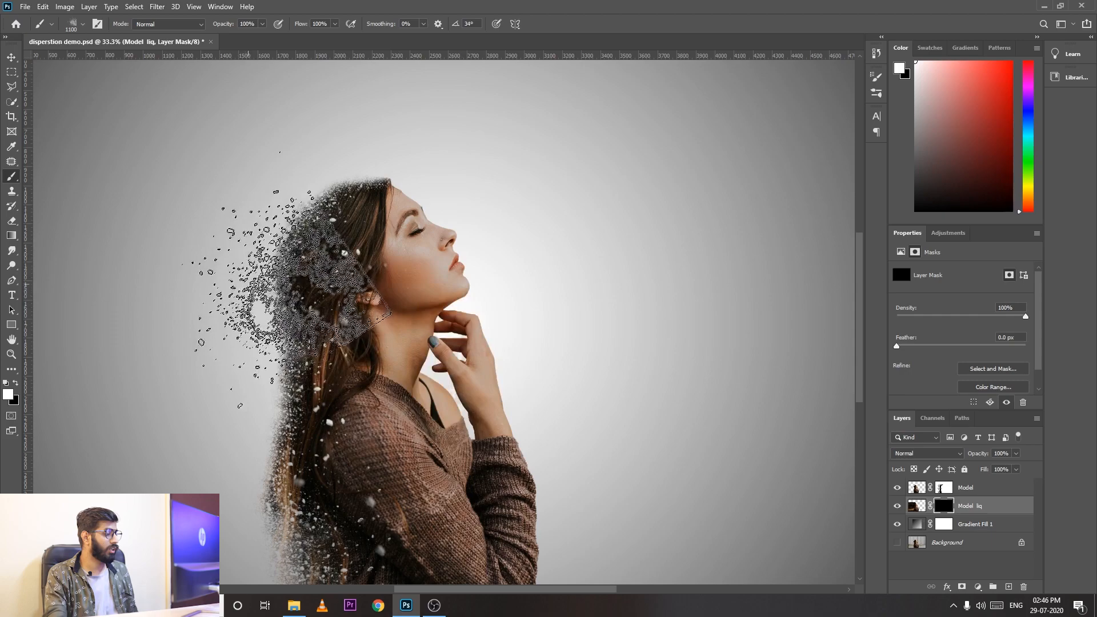
# Reduce the explosion brush to 900 px and reveal particles behind the lower back on the Model liq mask
pyautogui.hotkey('ctrl', '-')
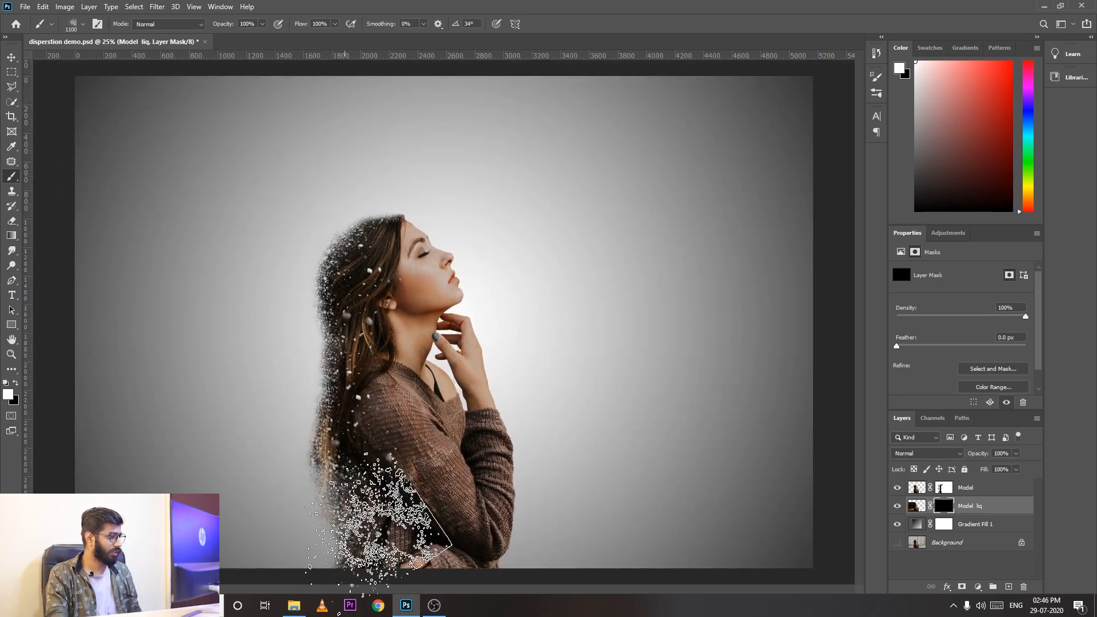
pyautogui.press('[')
pyautogui.press('[')
pyautogui.click(334, 524)
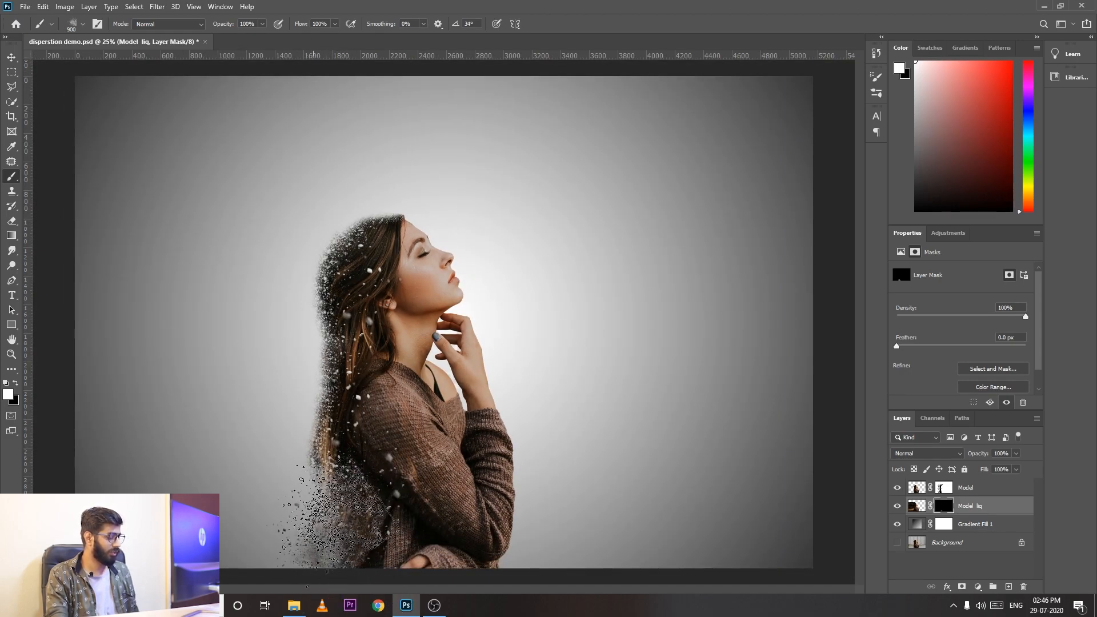
# Enlarge the explosion brush to 1700 px and reveal bigger particles behind the back and hair ends on the Model liq mask
pyautogui.press(']')
pyautogui.press(']')
pyautogui.press(']')
pyautogui.press(']')
pyautogui.press(']')
pyautogui.press(']')
pyautogui.press(']')
pyautogui.press(']')
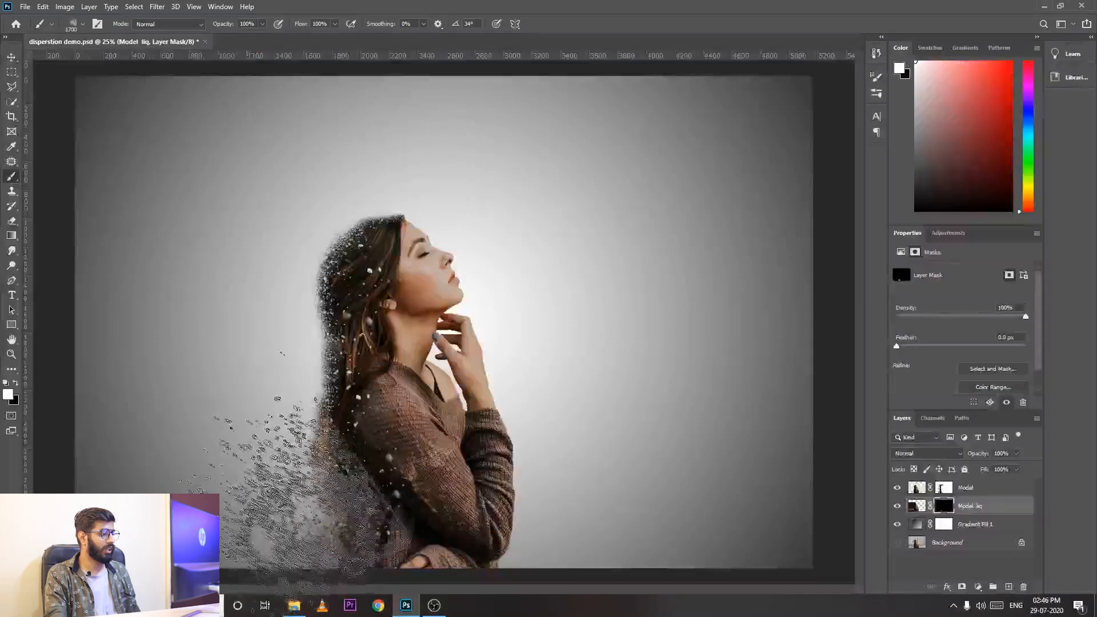
pyautogui.click(245, 505)
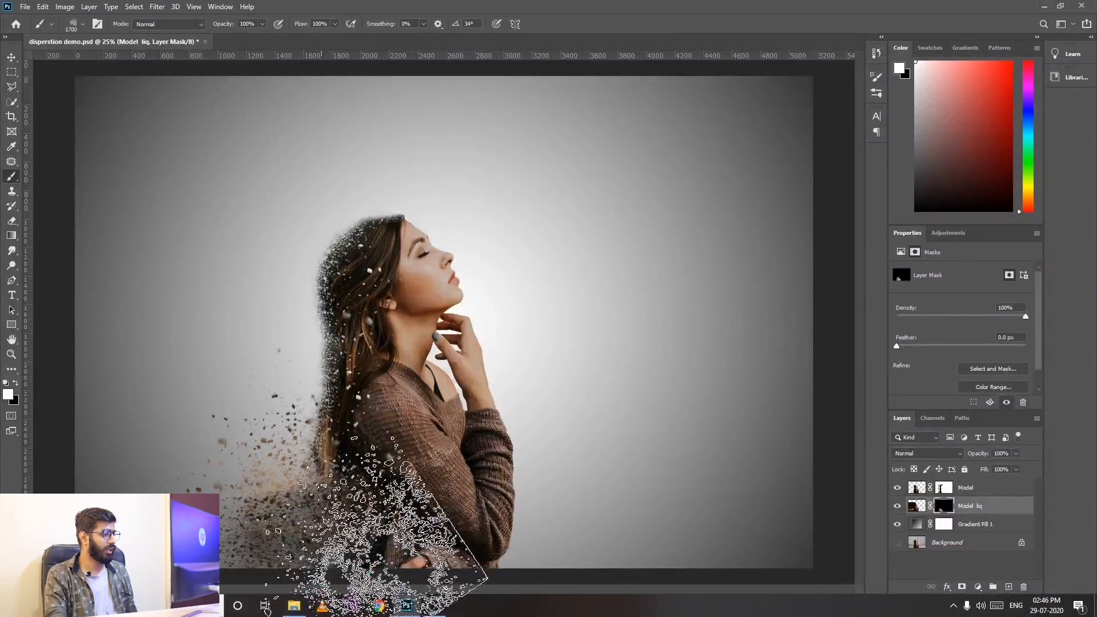
pyautogui.hotkey('ctrl', 'z')
pyautogui.hotkey('ctrl', 'z')
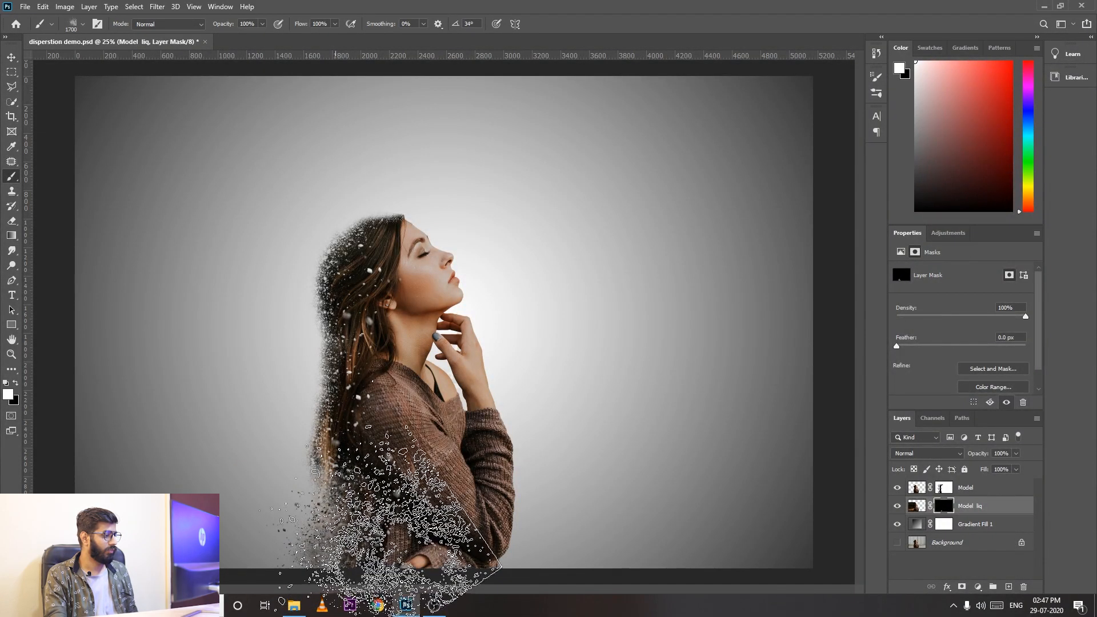
pyautogui.click(305, 457)
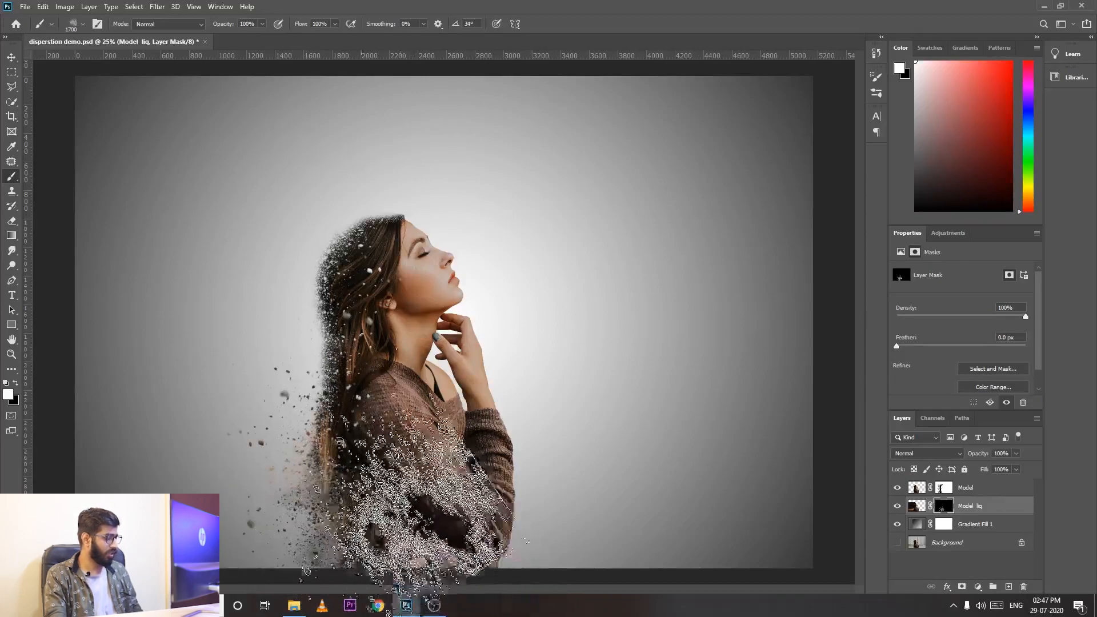
# Reduce the explosion brush to 1200 px and reveal denser particles behind the lower back on the Model liq mask
pyautogui.press('[')
pyautogui.press('[')
pyautogui.press('[')
pyautogui.press('[')
pyautogui.press('[')
pyautogui.click(317, 372)
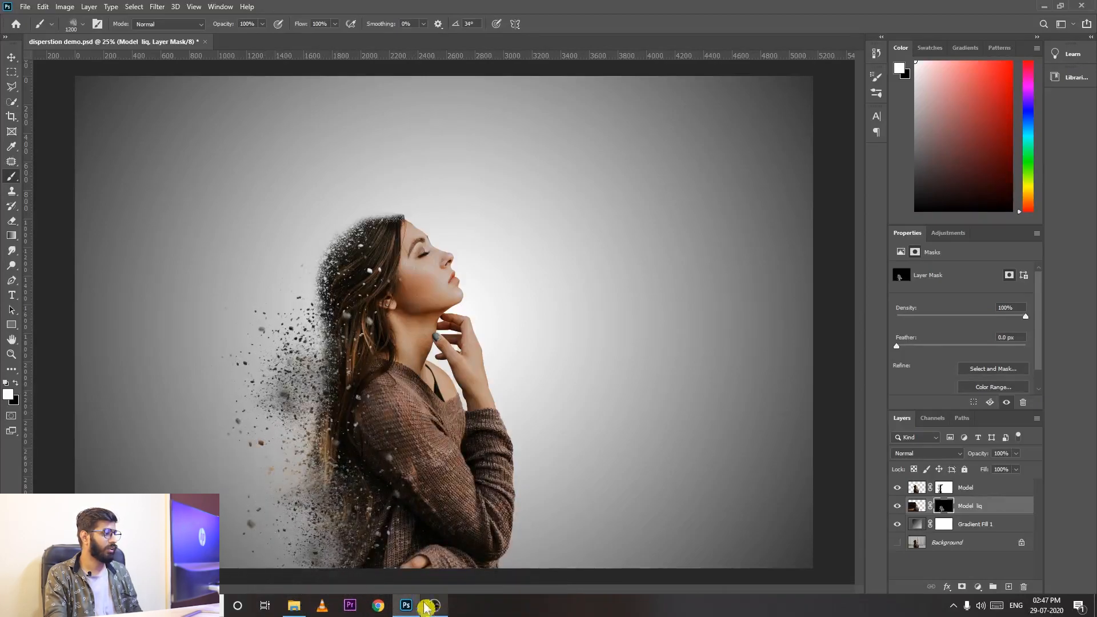
pyautogui.hotkey('ctrl', 'z')
pyautogui.click(340, 450)
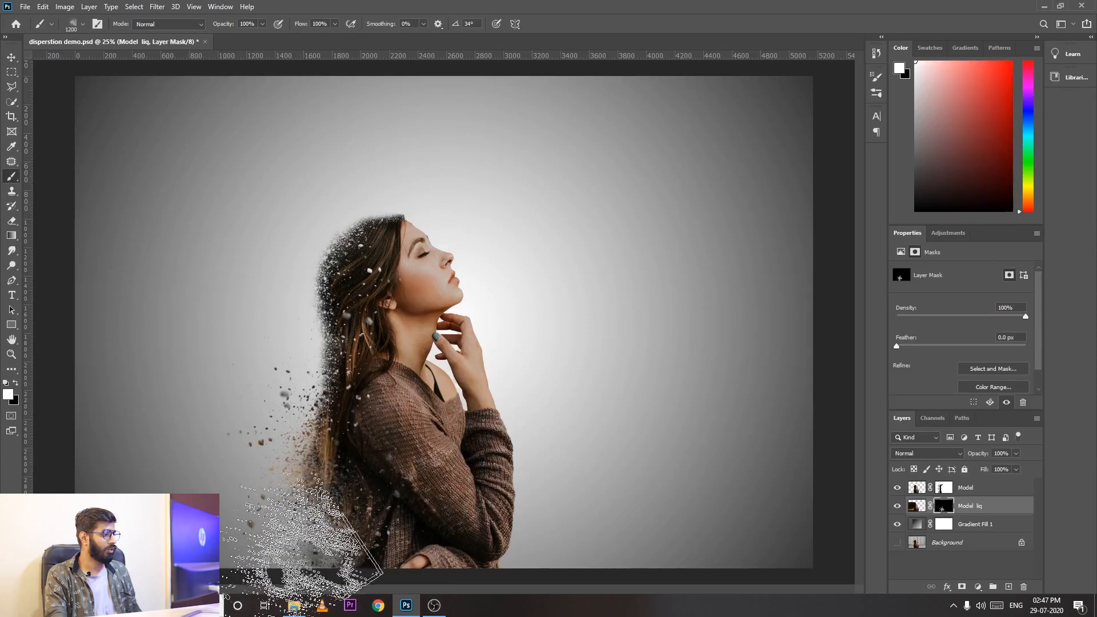
# Reveal particles along the back of the hair from shoulder height to the crown on the Model liq mask
pyautogui.click(350, 374)
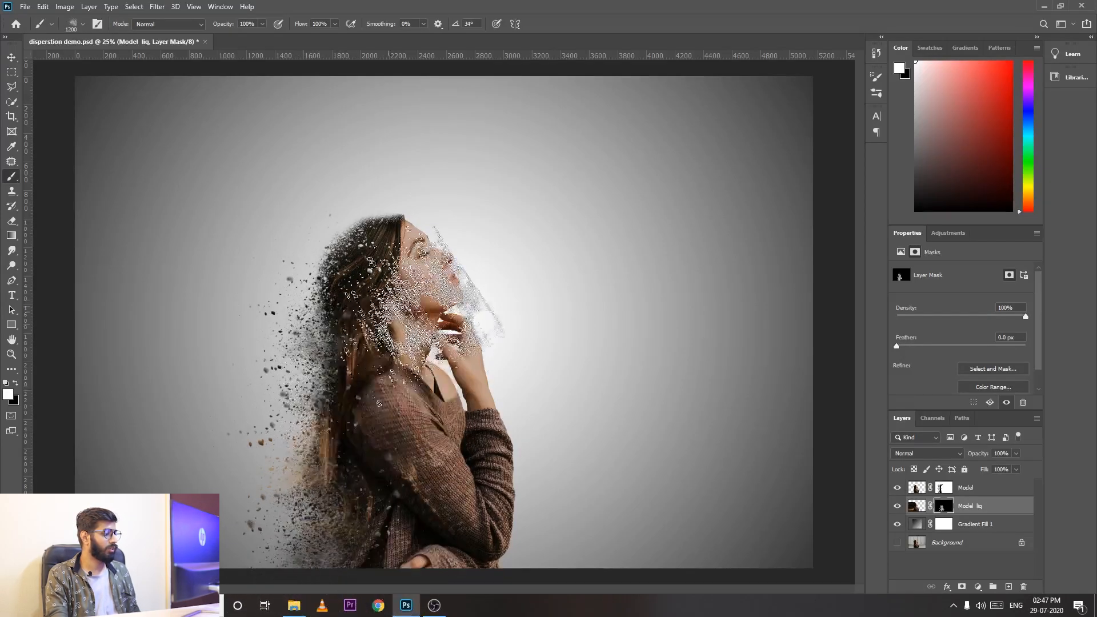
pyautogui.click(313, 269)
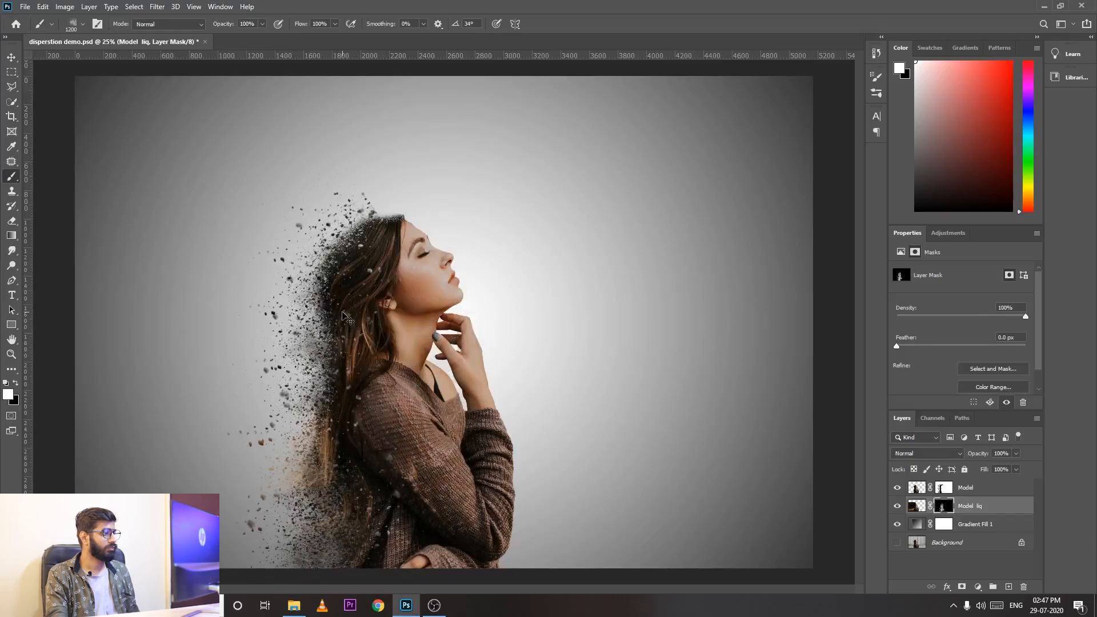
pyautogui.hotkey('ctrl', 'z')
pyautogui.click(310, 292)
# Set the explosion brush to 400 px at a -53° angle and reveal fine particles above the crown on the Model liq mask
pyautogui.rightClick(334, 301)
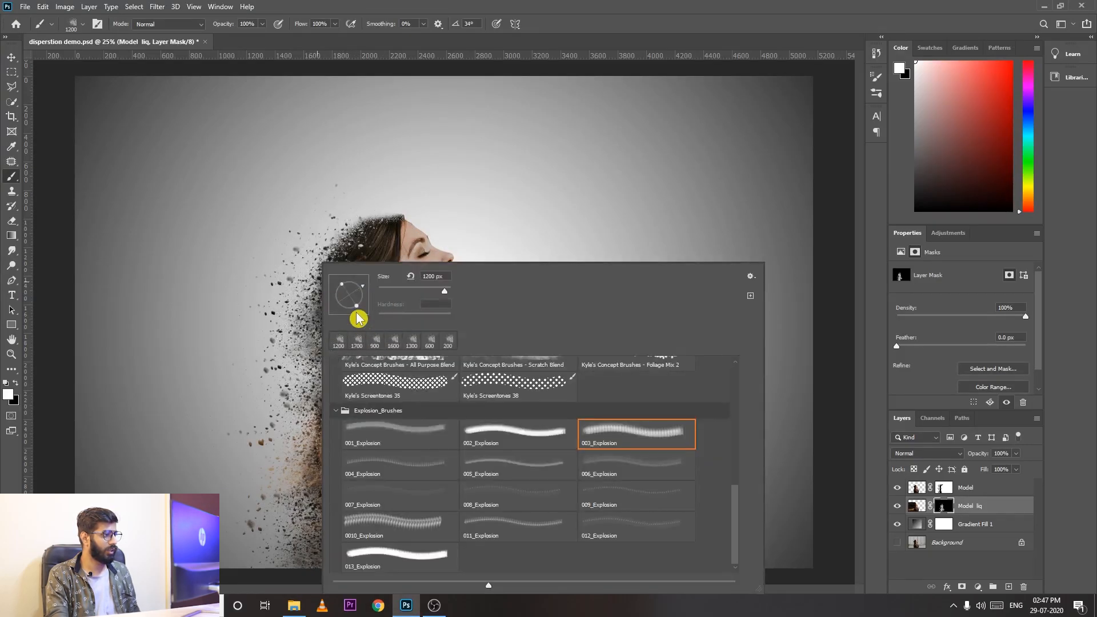
pyautogui.moveTo(349, 280); pyautogui.dragTo(347, 276)
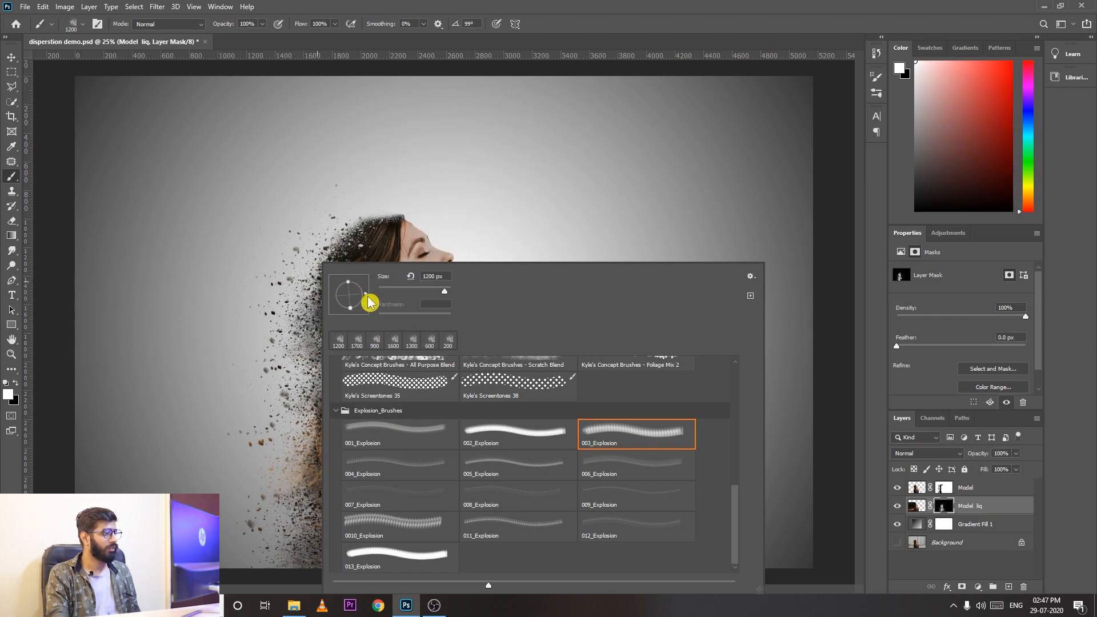
pyautogui.click(481, 6)
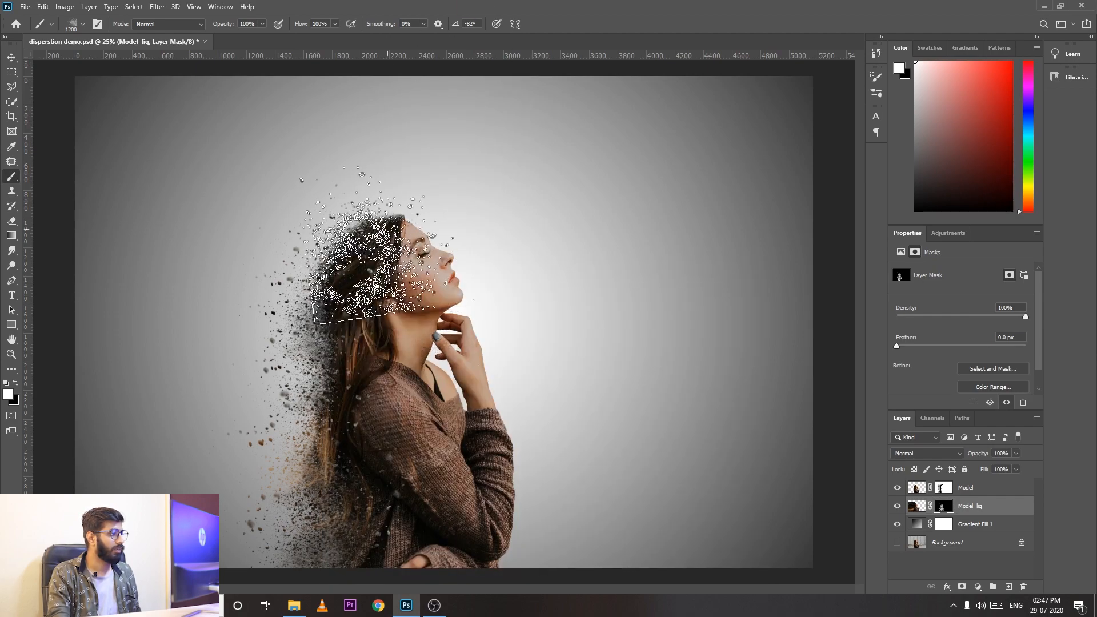
pyautogui.rightClick(378, 215)
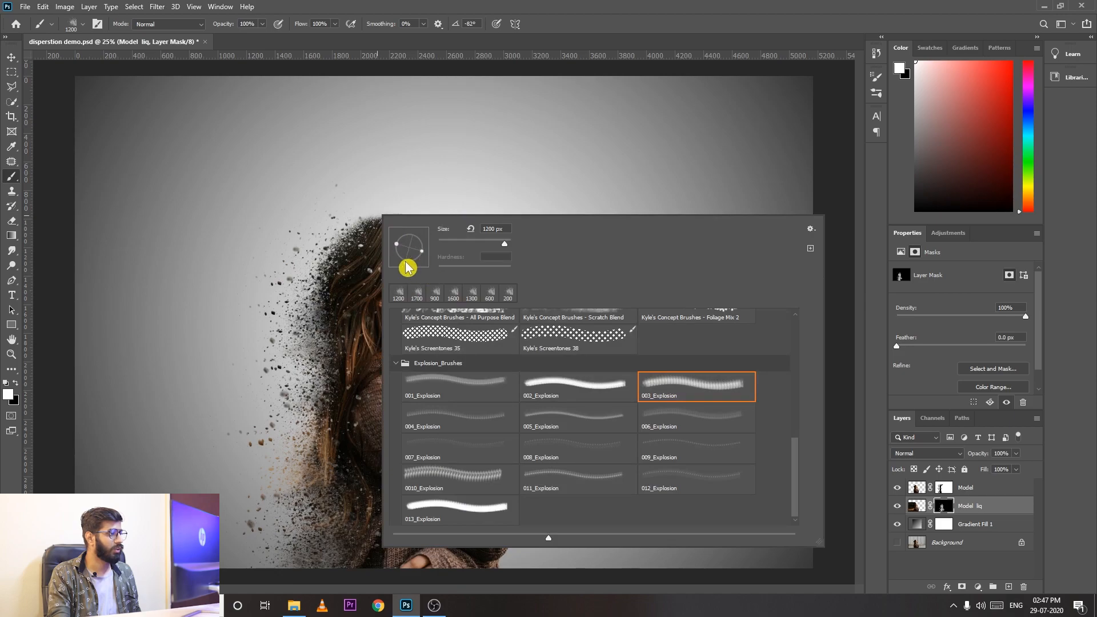
pyautogui.moveTo(407, 267); pyautogui.dragTo(423, 264)
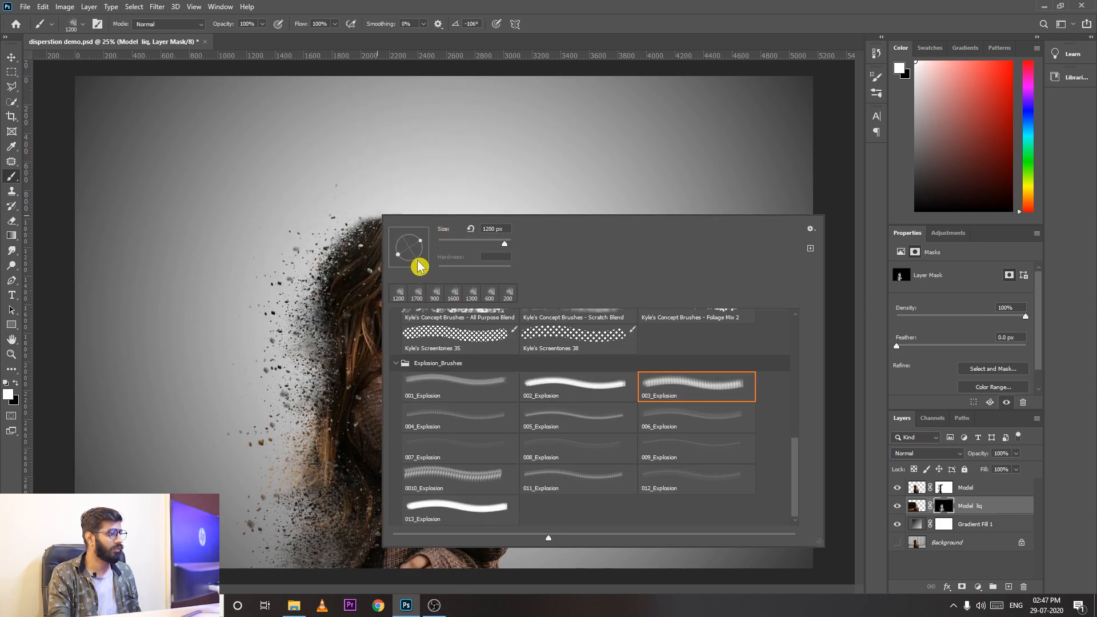
pyautogui.press('Return')
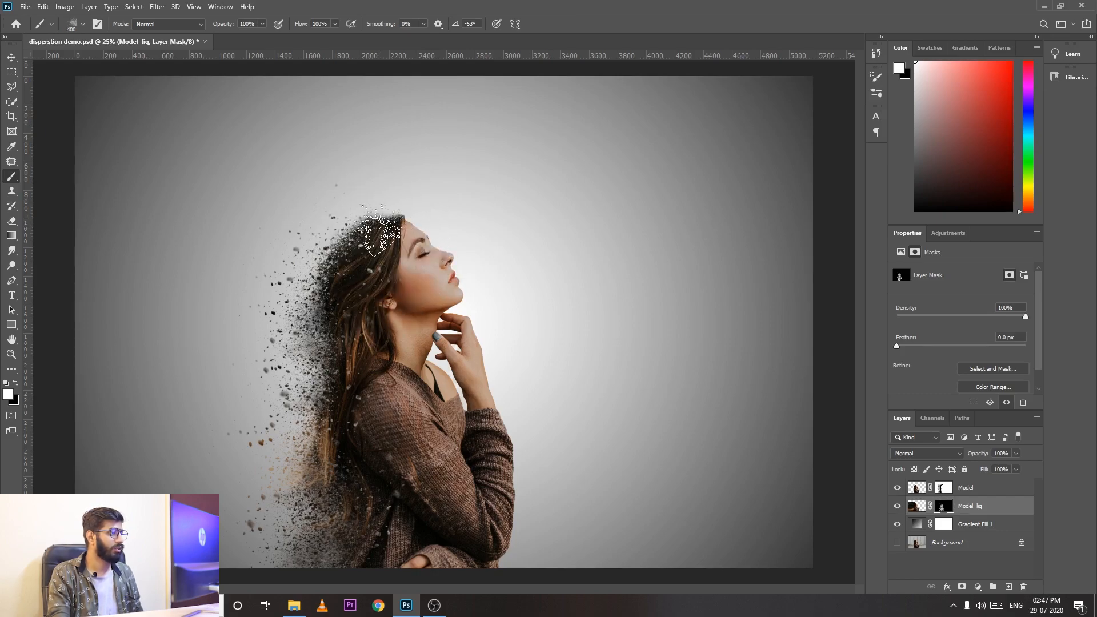
# Rotate the 400 px explosion brush to -14° and reveal more small particles along the upper back of the crown
pyautogui.scroll(2, 396, 308)
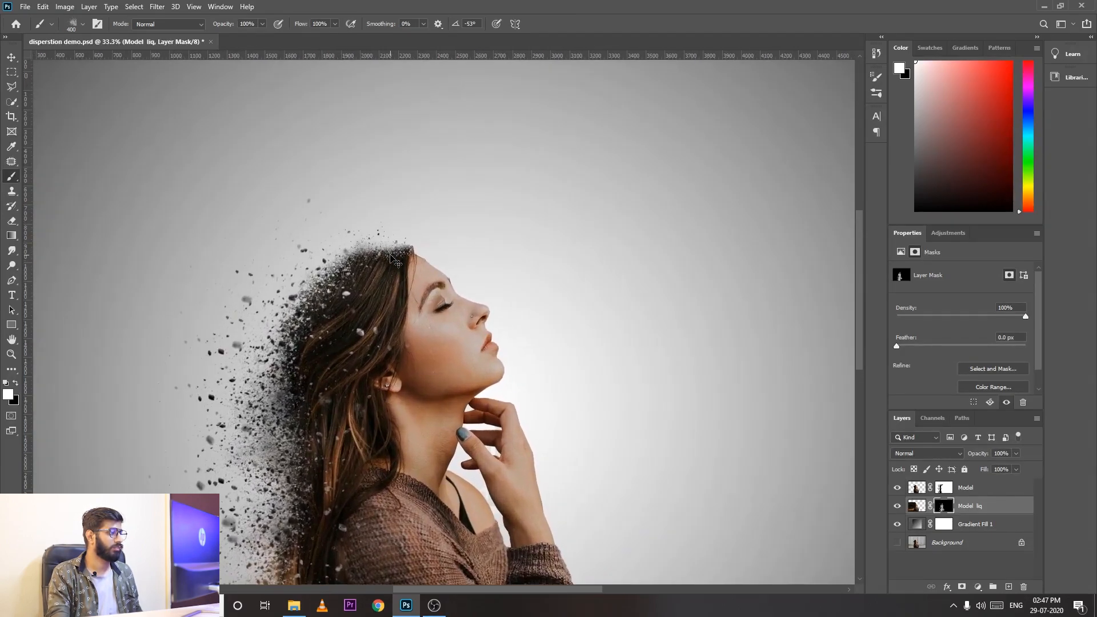
pyautogui.scroll(1, 396, 261)
pyautogui.rightClick(415, 299)
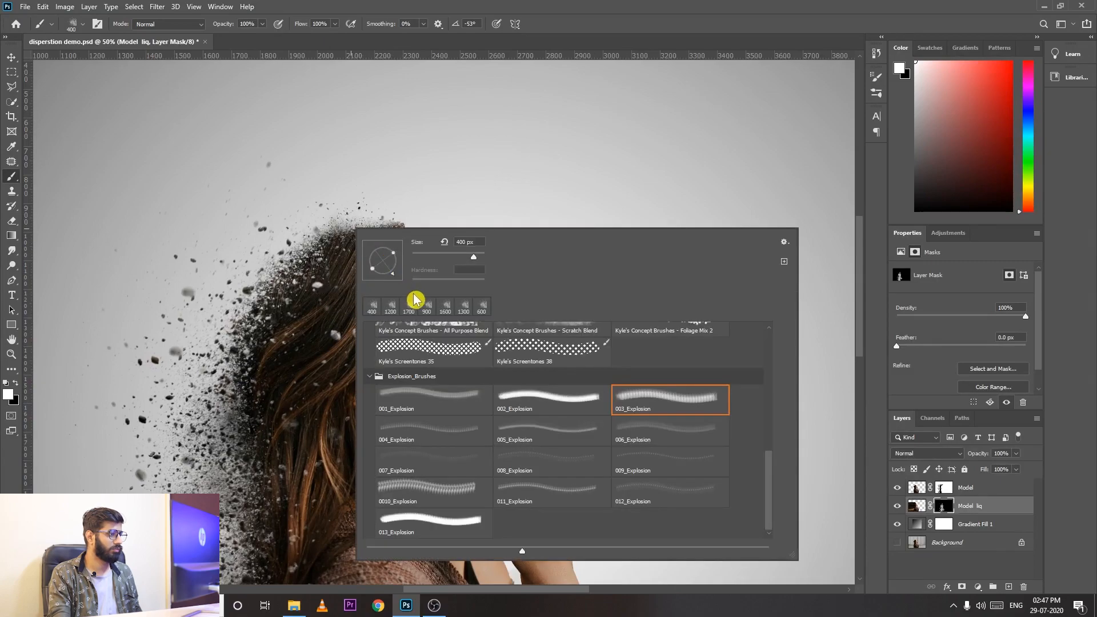
pyautogui.click(387, 5)
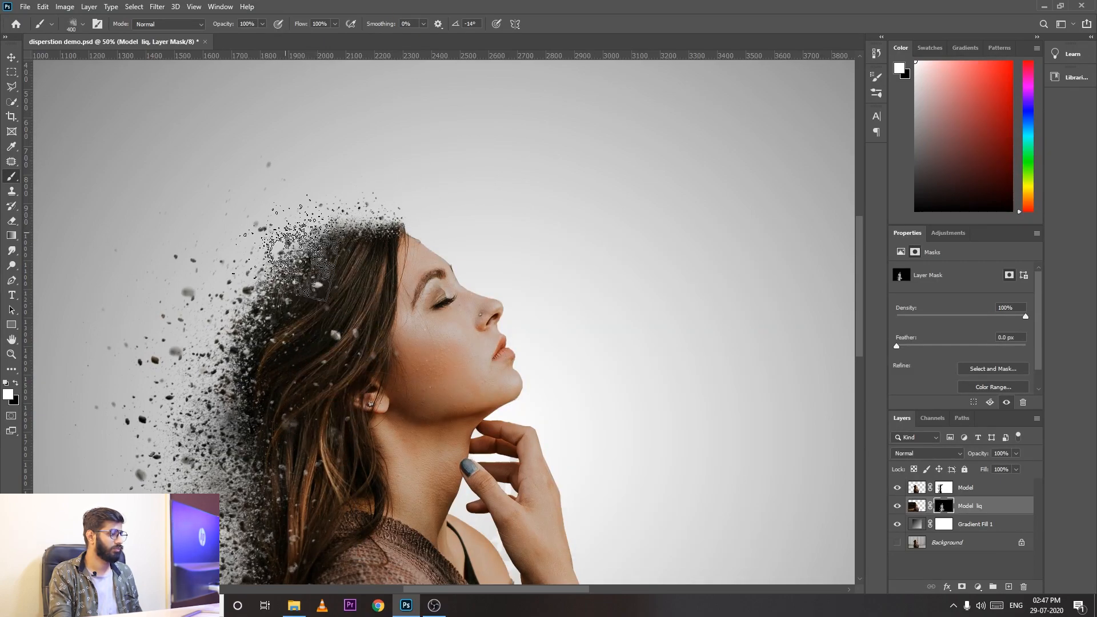
pyautogui.press(']')
pyautogui.press(']')
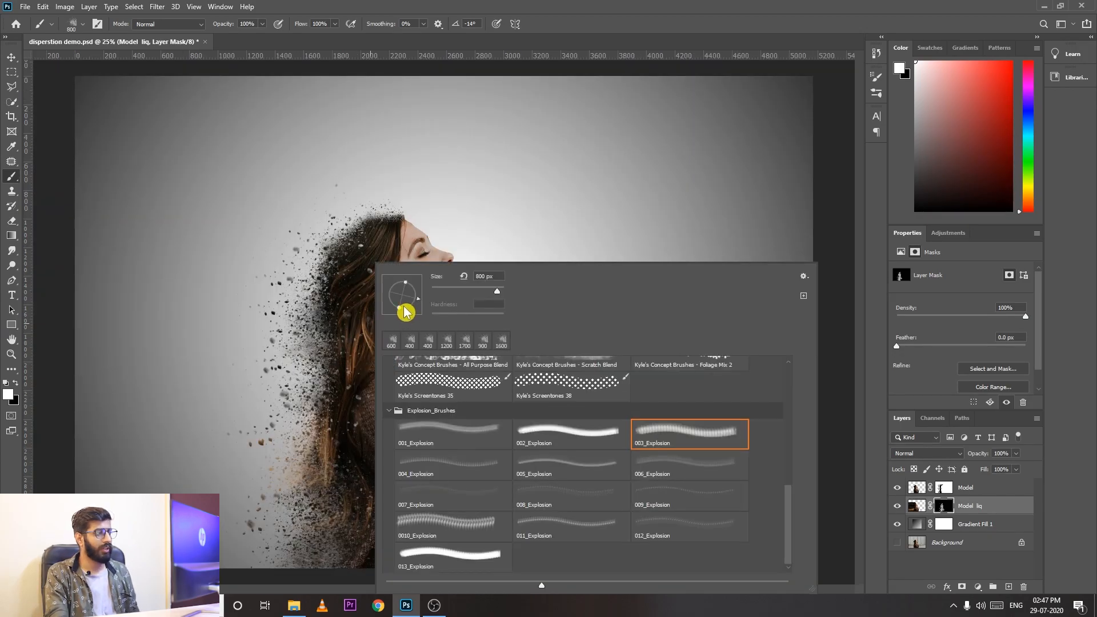
# Rotate the explosion brush to 32° and enlarge it to 3600 px for the far-flung particles
pyautogui.moveTo(380, 305); pyautogui.dragTo(384, 309)
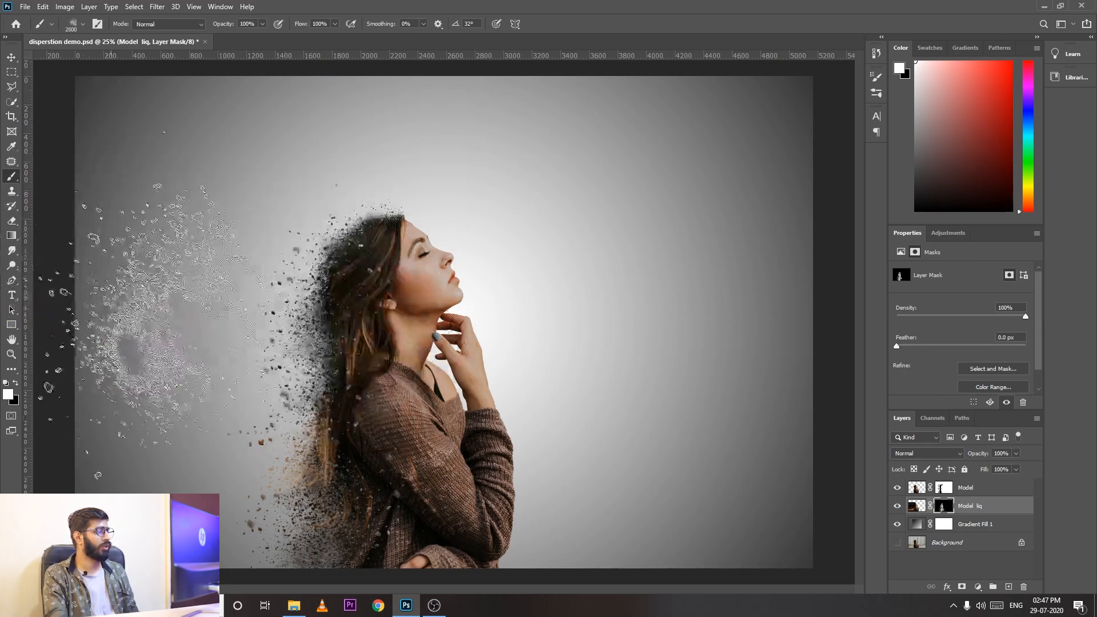
pyautogui.press(']')
pyautogui.press(']')
pyautogui.press(']')
pyautogui.press(']')
pyautogui.press(']')
pyautogui.press(']')
pyautogui.press(']')
pyautogui.press(']')
pyautogui.press(']')
pyautogui.press(']')
pyautogui.press(']')
pyautogui.press(']')
pyautogui.press(']')
pyautogui.press(']')
pyautogui.press(']')
pyautogui.press(']')
pyautogui.press(']')
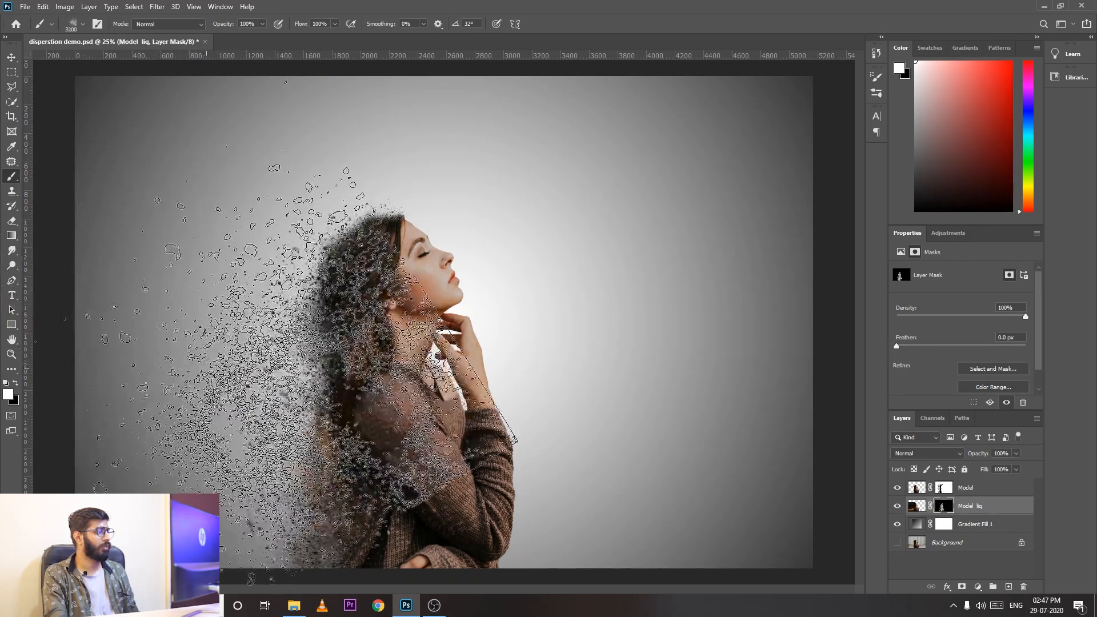
pyautogui.click(300, 377)
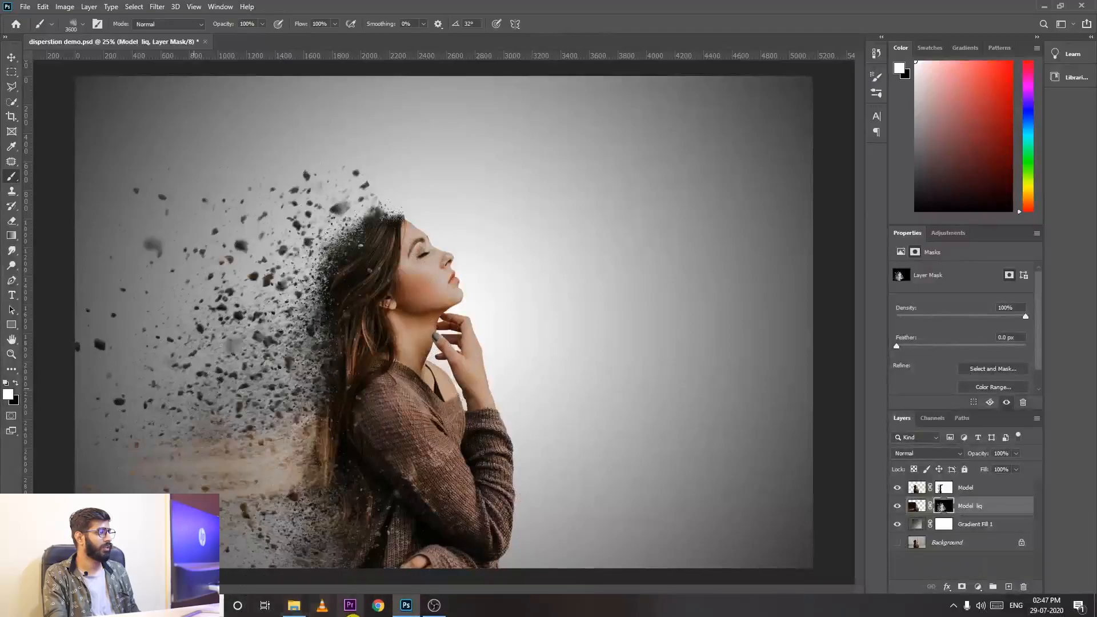
pyautogui.hotkey('ctrl', 'z')
pyautogui.hotkey('ctrl', '-')
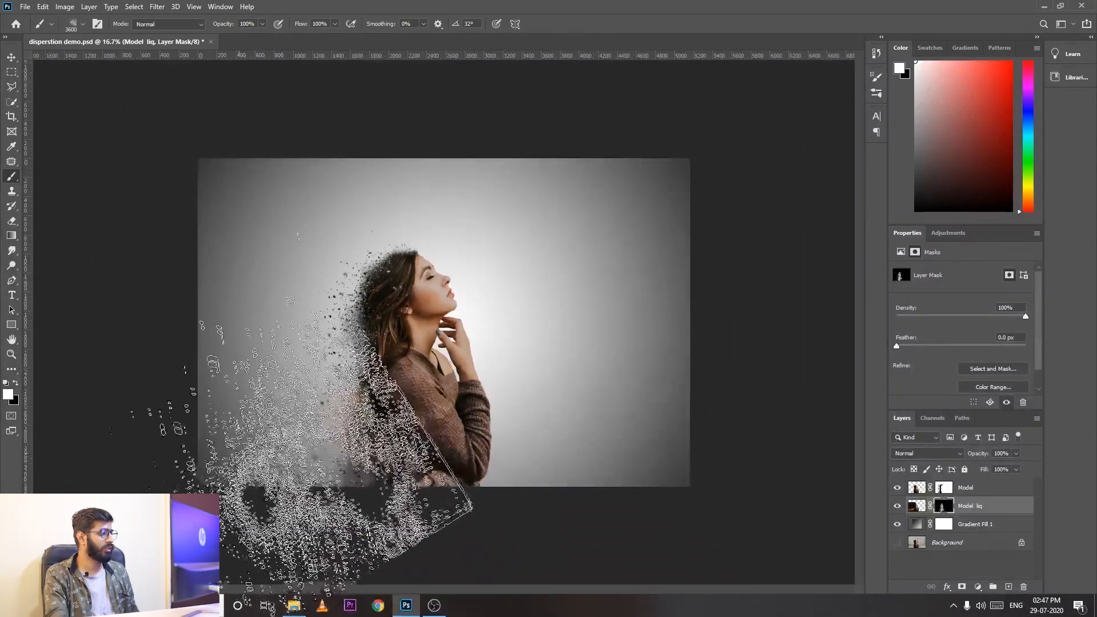
# Reduce the explosion brush to 2900 px and reveal large particles trailing far behind the hair and back on the Model liq mask
pyautogui.click(337, 404)
pyautogui.press('[')
pyautogui.press('[')
pyautogui.press('[')
pyautogui.press('[')
pyautogui.press('[')
pyautogui.press('[')
pyautogui.press('[')
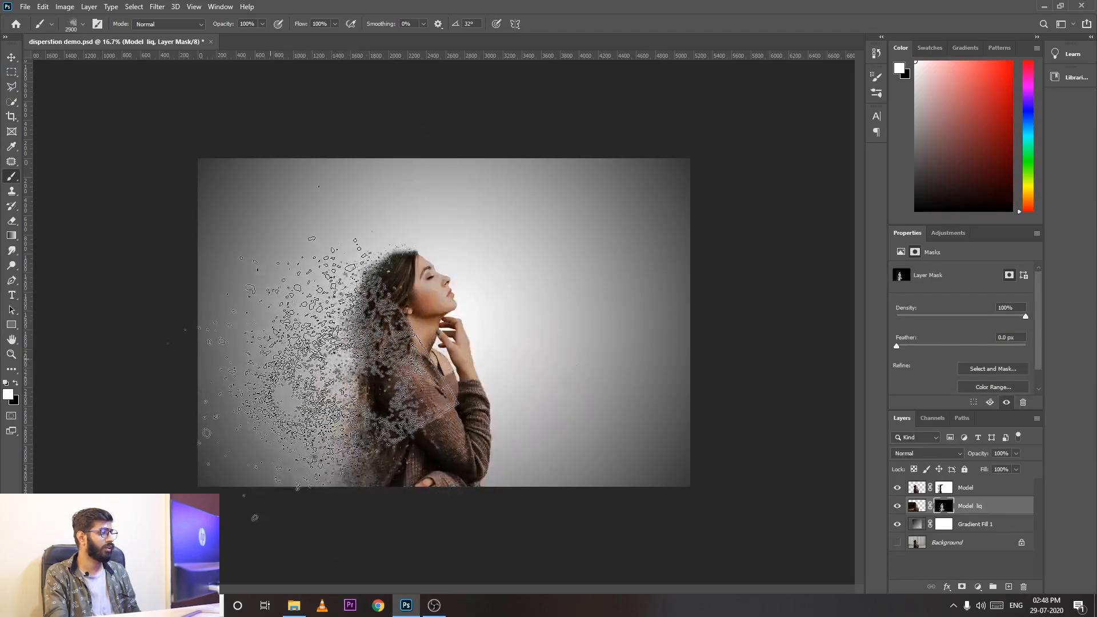
pyautogui.click(317, 417)
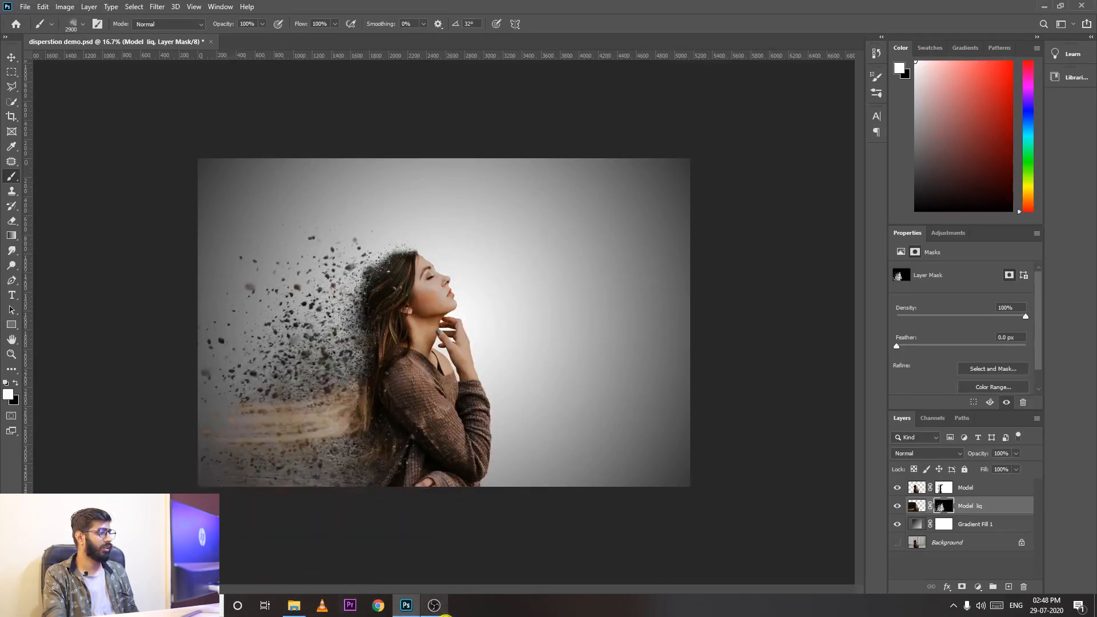
pyautogui.hotkey('ctrl', '-')
pyautogui.hotkey('ctrl', '0')
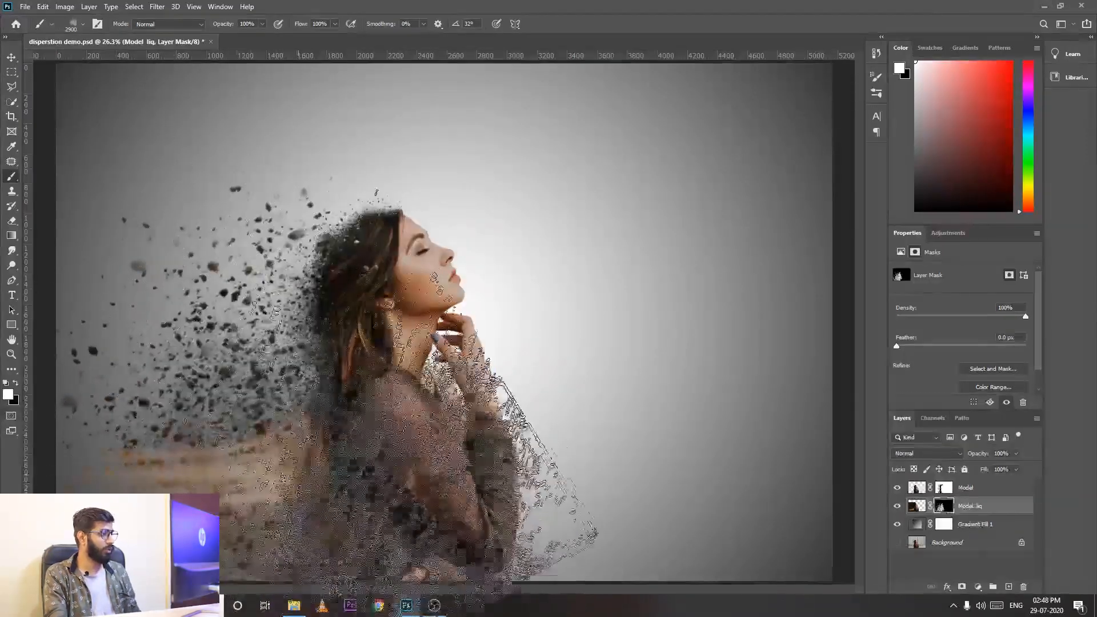
# Reduce the explosion brush to 1700 px and fill in medium particles close behind the hair and back on the Model liq mask
pyautogui.press('[')
pyautogui.press('[')
pyautogui.press('[')
pyautogui.press('[')
pyautogui.press('[')
pyautogui.press('[')
pyautogui.press('[')
pyautogui.press('[')
pyautogui.press('[')
pyautogui.press('[')
pyautogui.press('[')
pyautogui.press('[')
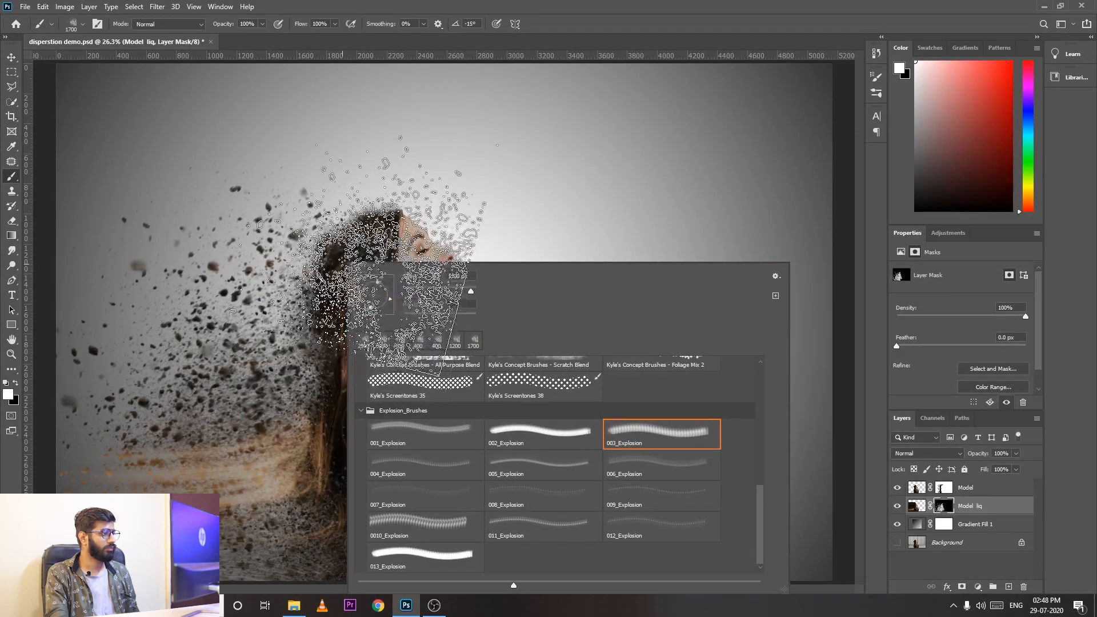
# Keep the 003_Explosion brush at -15° and reduce its size to 1200 px
pyautogui.press('Return')
pyautogui.press('[')
pyautogui.press('[')
pyautogui.press('[')
pyautogui.press('[')
pyautogui.press('[')
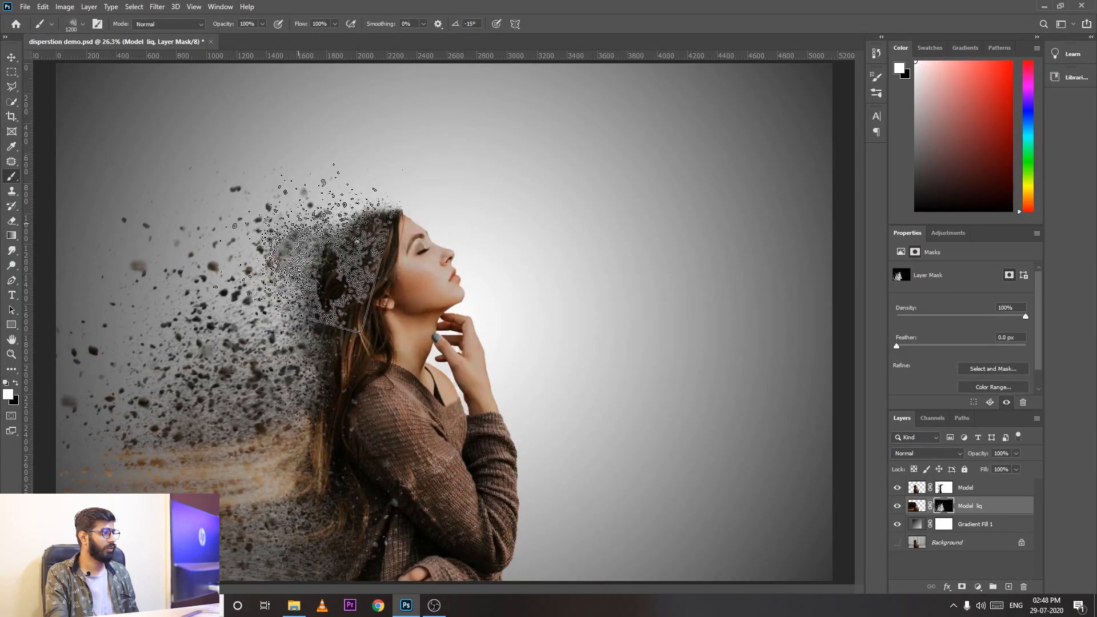
# Add a Selective Color adjustment layer above the Model layer
pyautogui.hotkey('ctrl', '-')
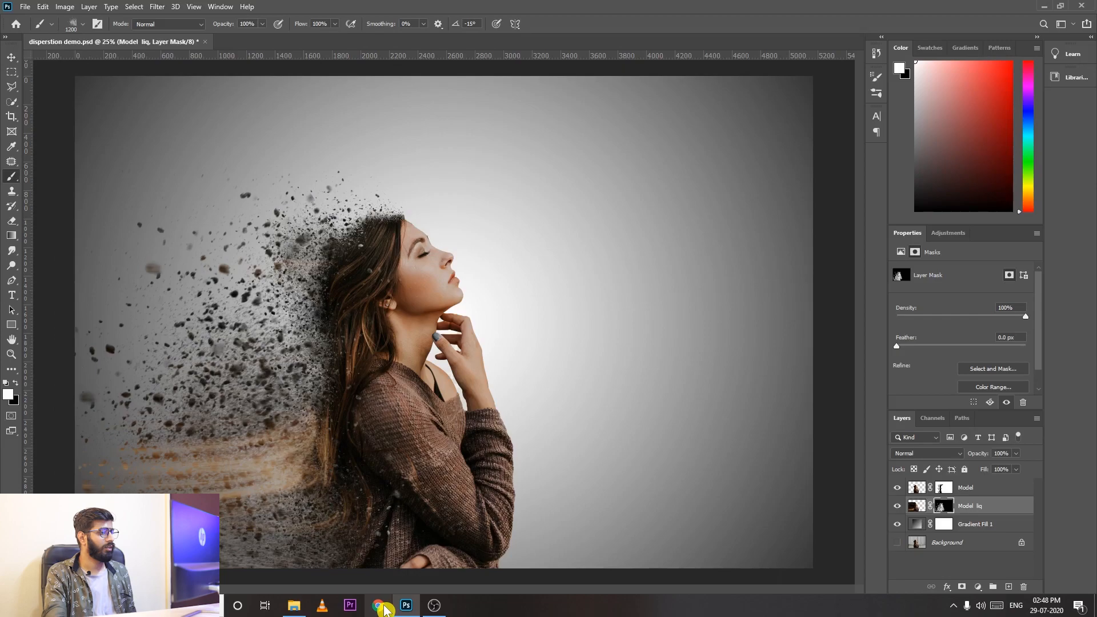
pyautogui.hotkey('ctrl', '-')
pyautogui.hotkey('ctrl', '0')
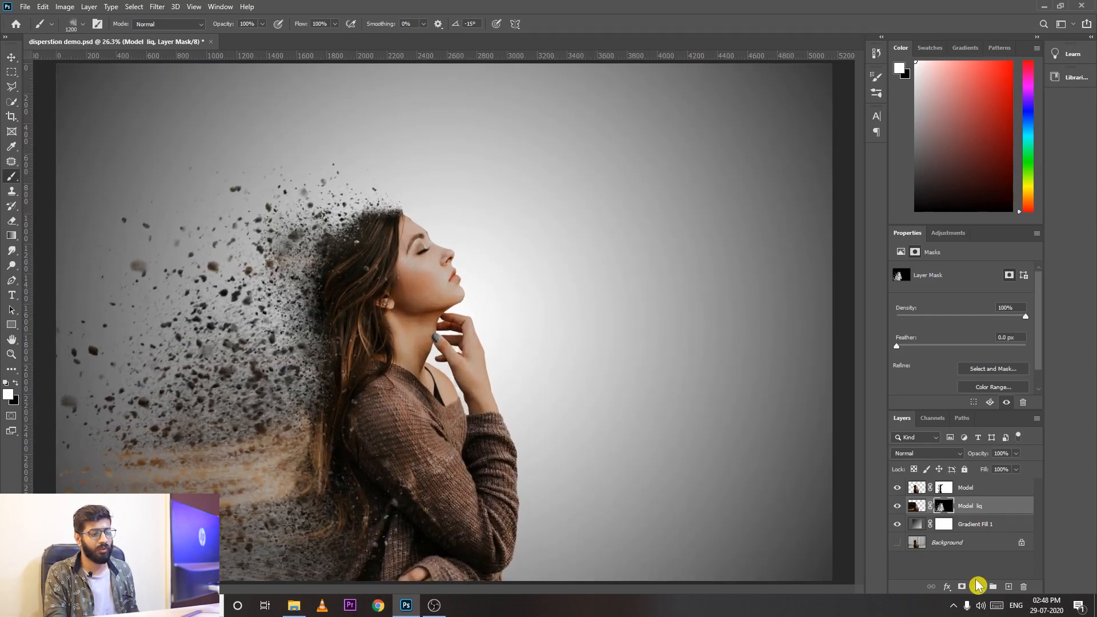
pyautogui.click(969, 492)
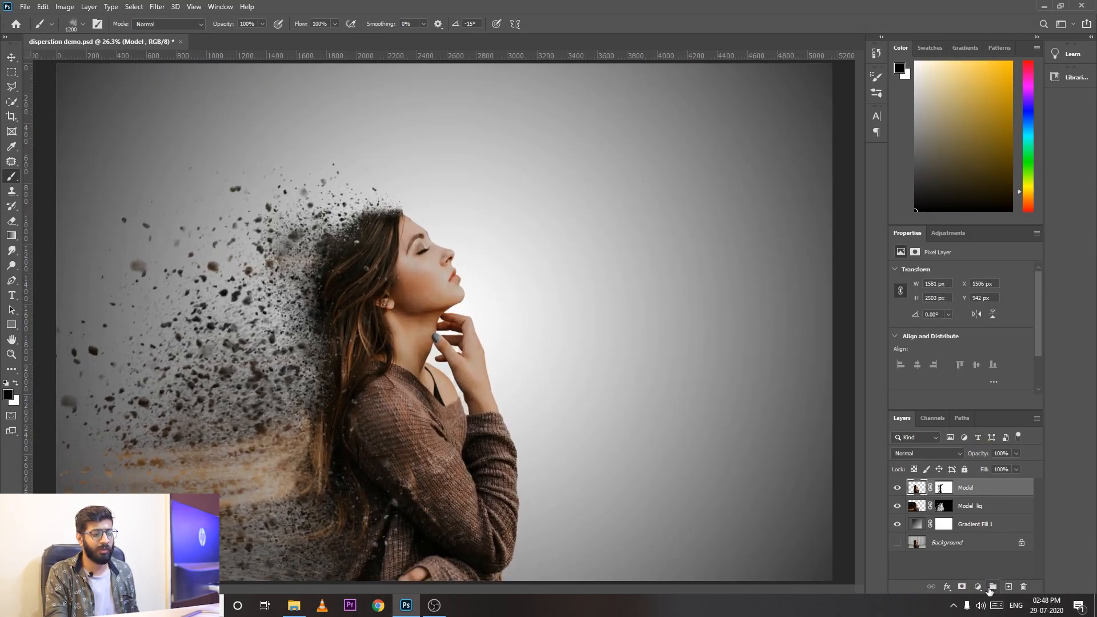
pyautogui.click(979, 587)
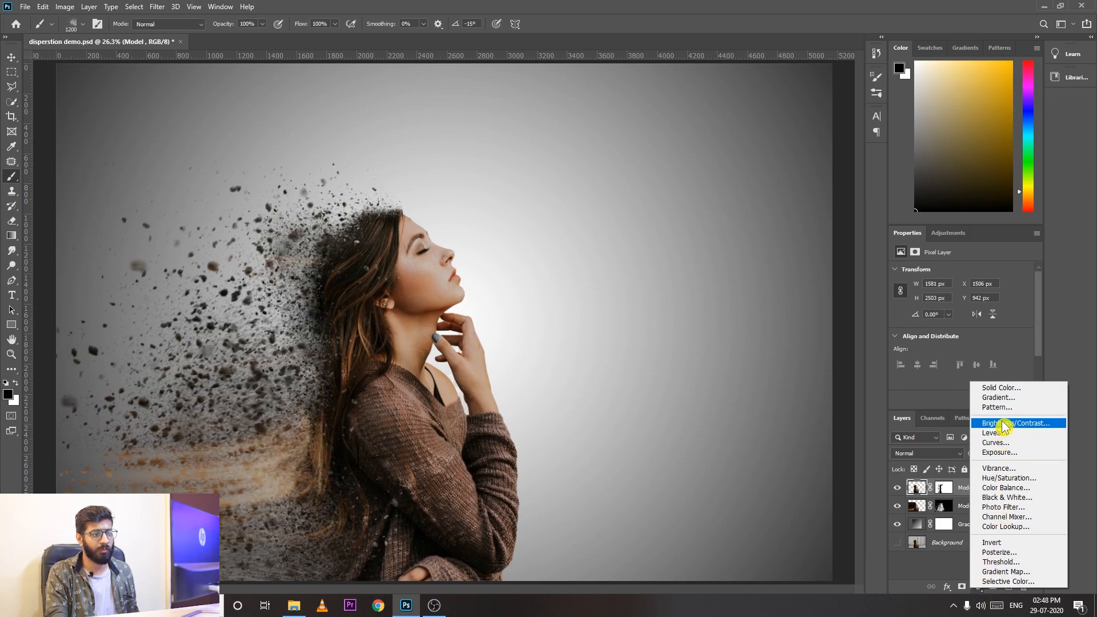
pyautogui.click(1009, 581)
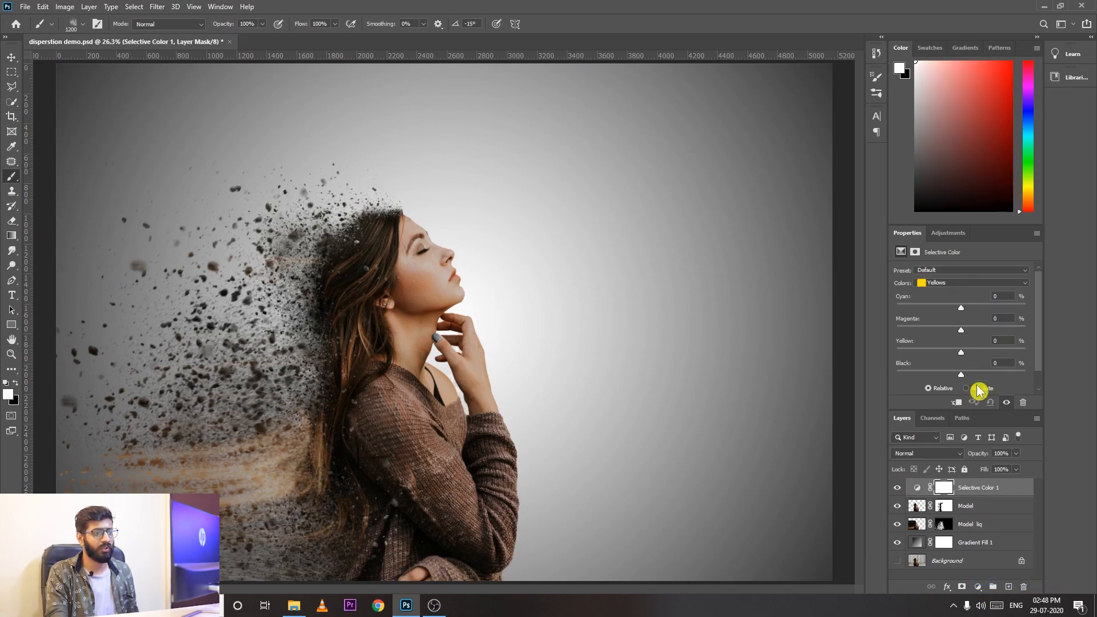
# Adjust the Yellows in the Selective Color layer to Magenta +12, Yellow -72 and Black +12
pyautogui.click(953, 286)
pyautogui.click(953, 285)
pyautogui.click(953, 286)
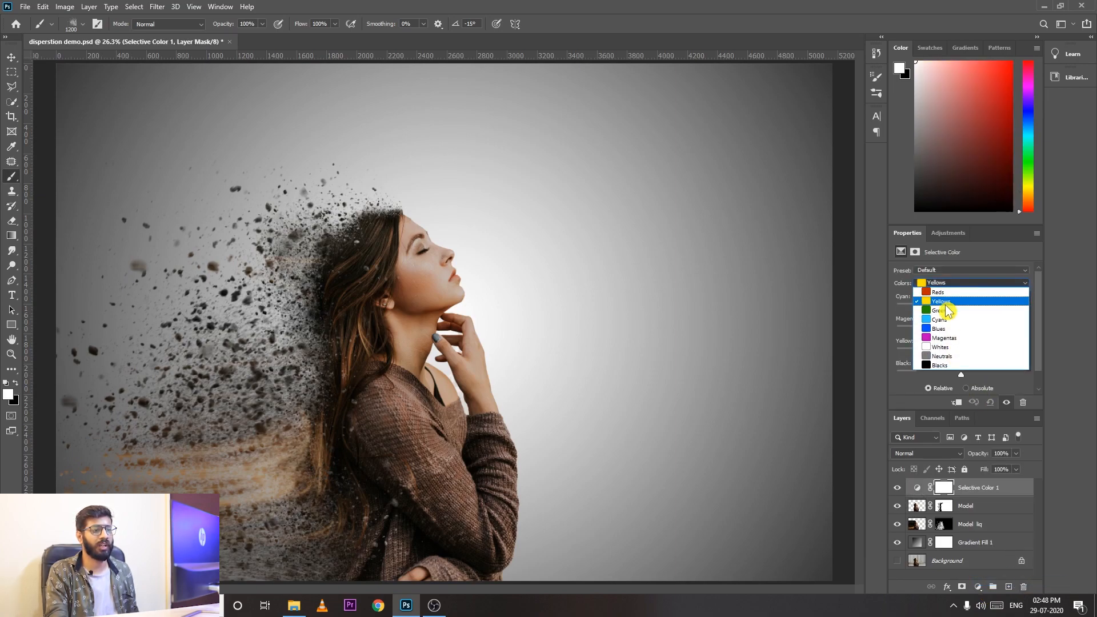
pyautogui.click(949, 305)
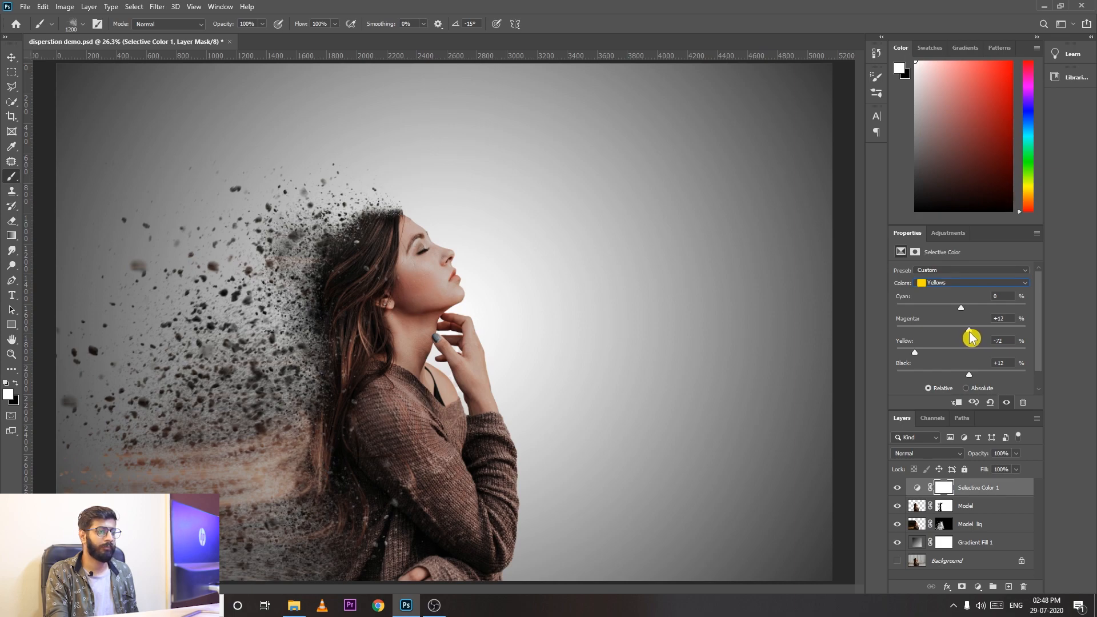
# Group the Selective Color, Model, Model liq and Gradient Fill layers, leaving the Background outside the group
pyautogui.hotkey('ctrl', '-')
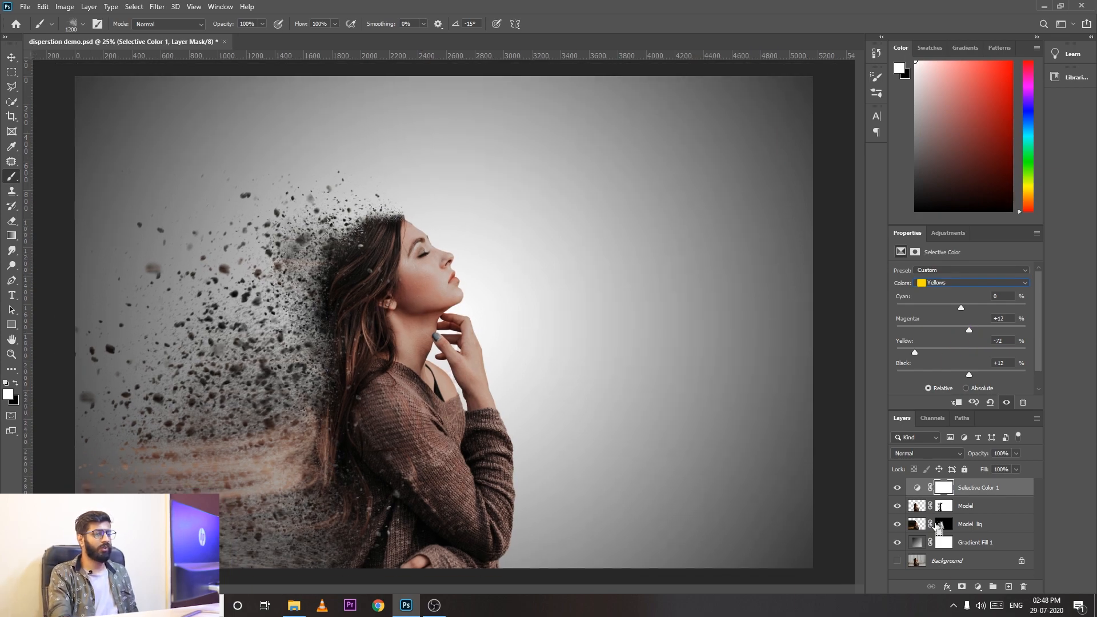
pyautogui.keyDown('shift'); pyautogui.click(979, 551); pyautogui.keyUp('shift')
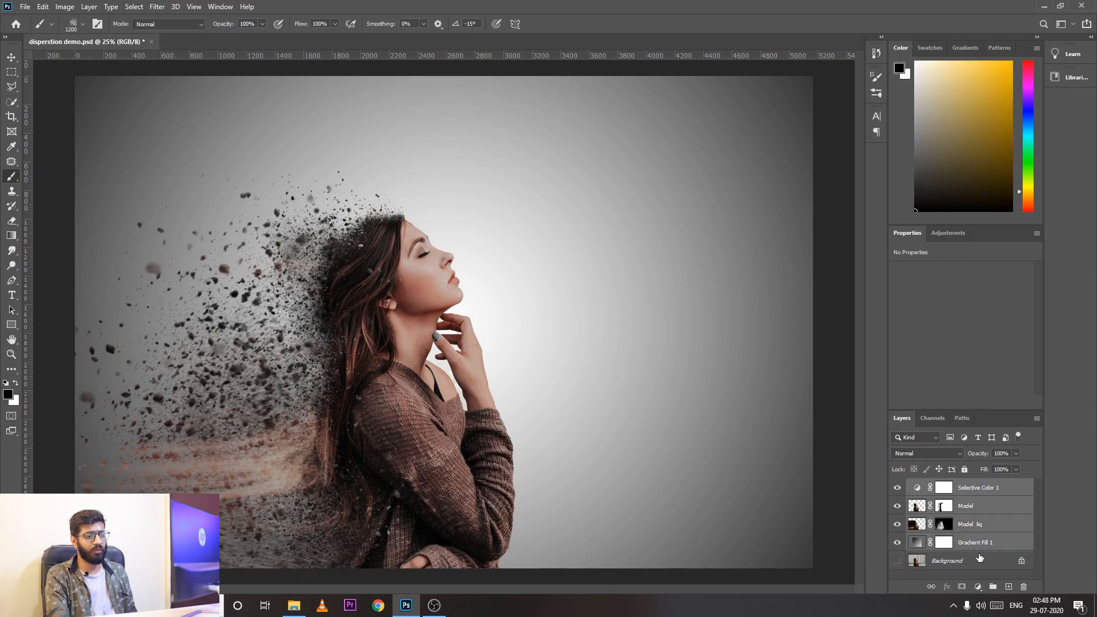
pyautogui.click(991, 587)
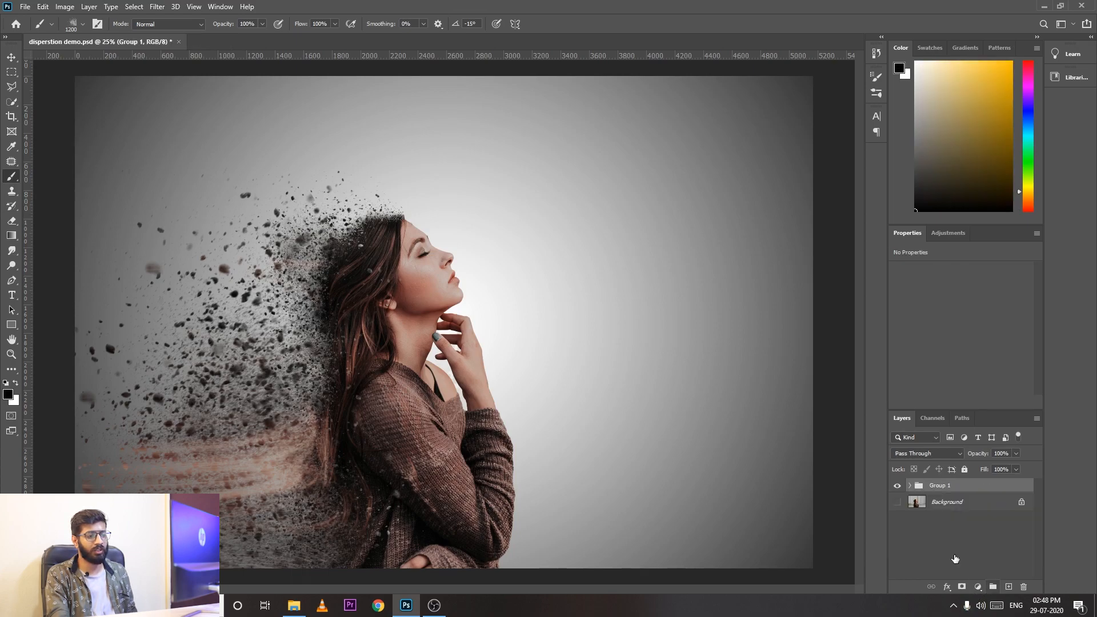
# Hide the layer group to view the original Background photo, and show it again to compare the finished dispersion effect
pyautogui.click(898, 486)
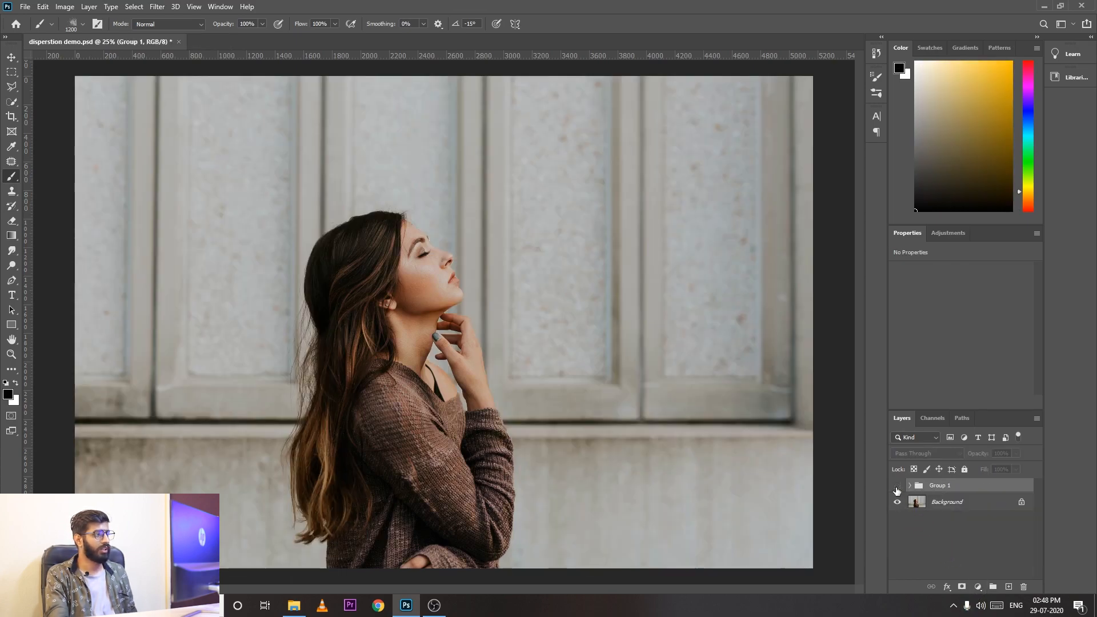
pyautogui.hotkey('ctrl', '-')
pyautogui.click(897, 487)
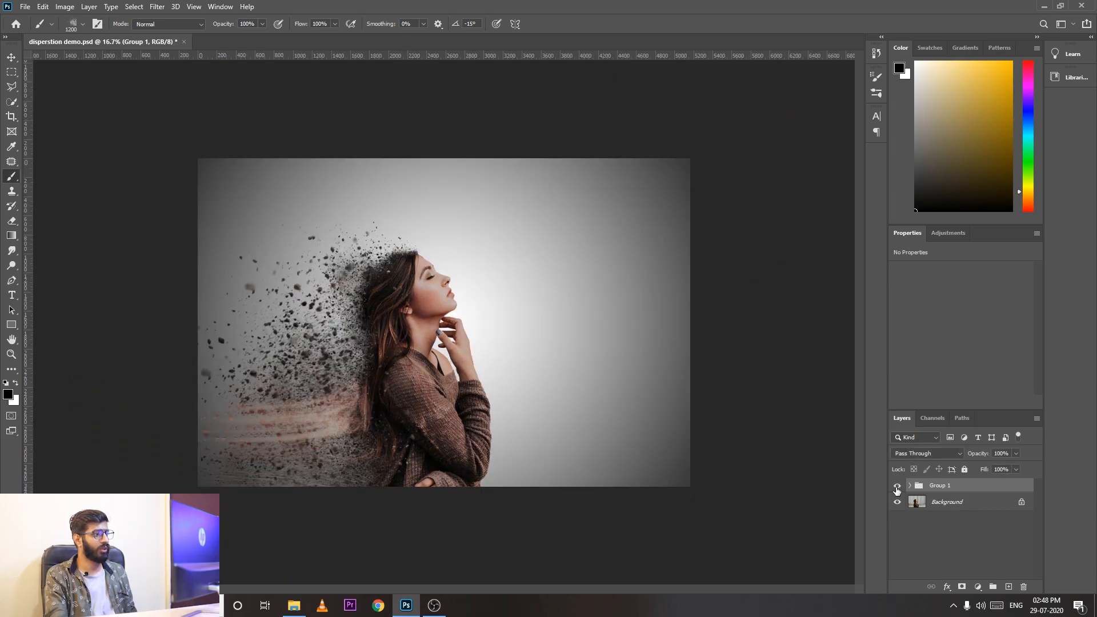
pyautogui.hotkey('ctrl', '+')
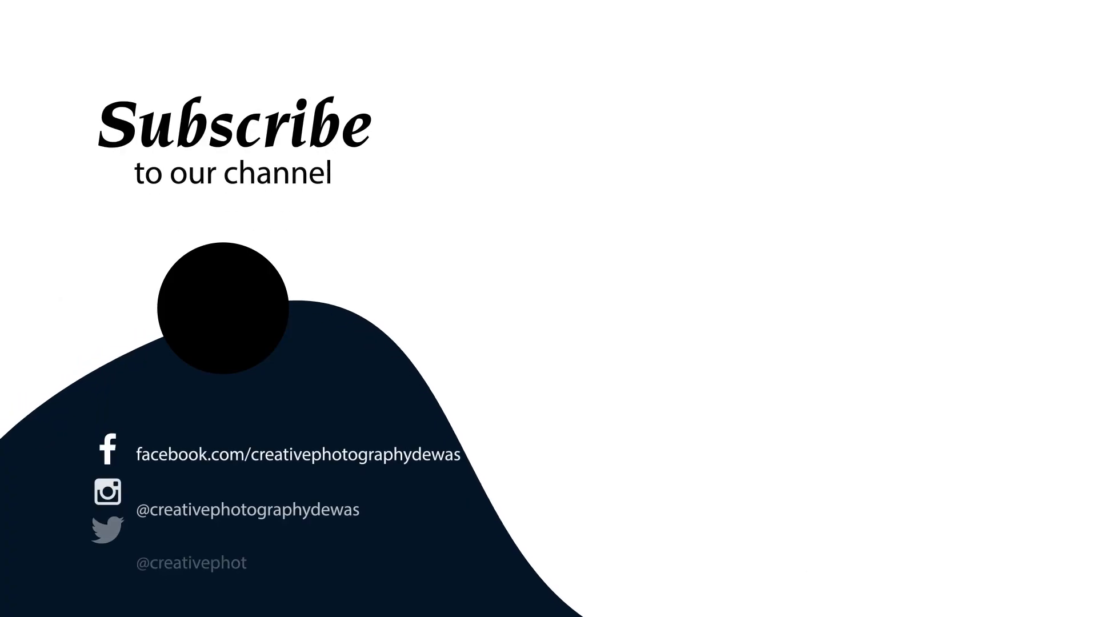